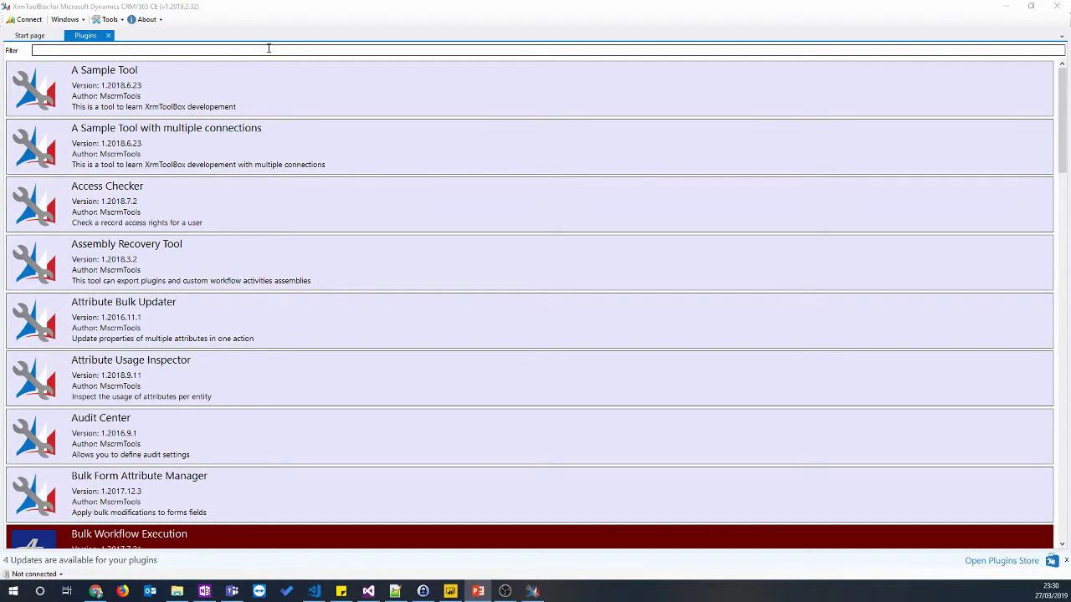
# Filter plugins by 'powe', open Power Query (M) Builder on Latest Trial, and generate service URLs.
pyautogui.click(267, 50)
pyautogui.write('pow')
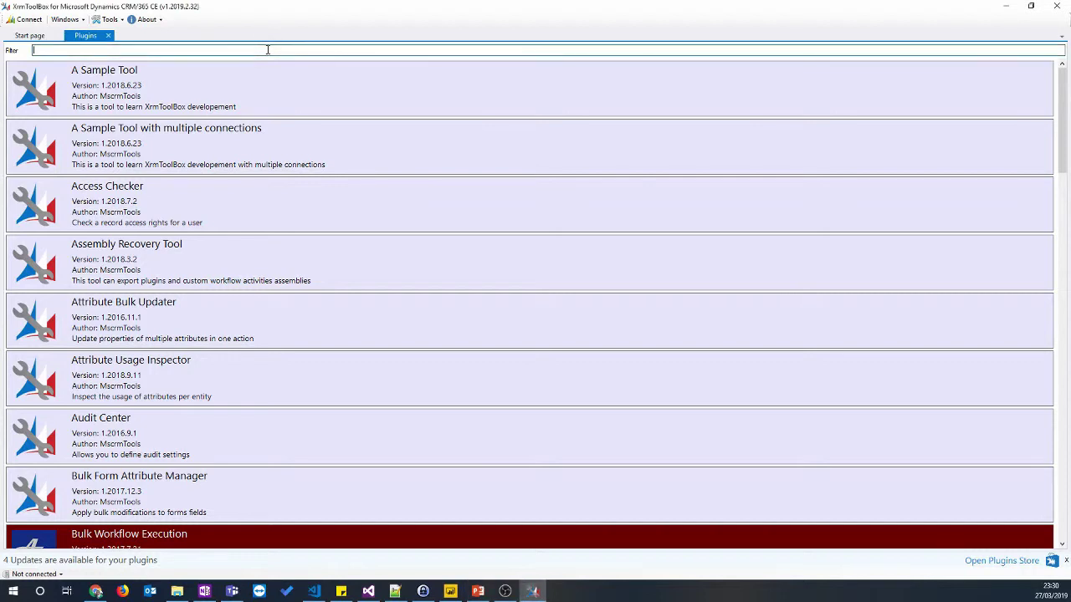
pyautogui.write('e')
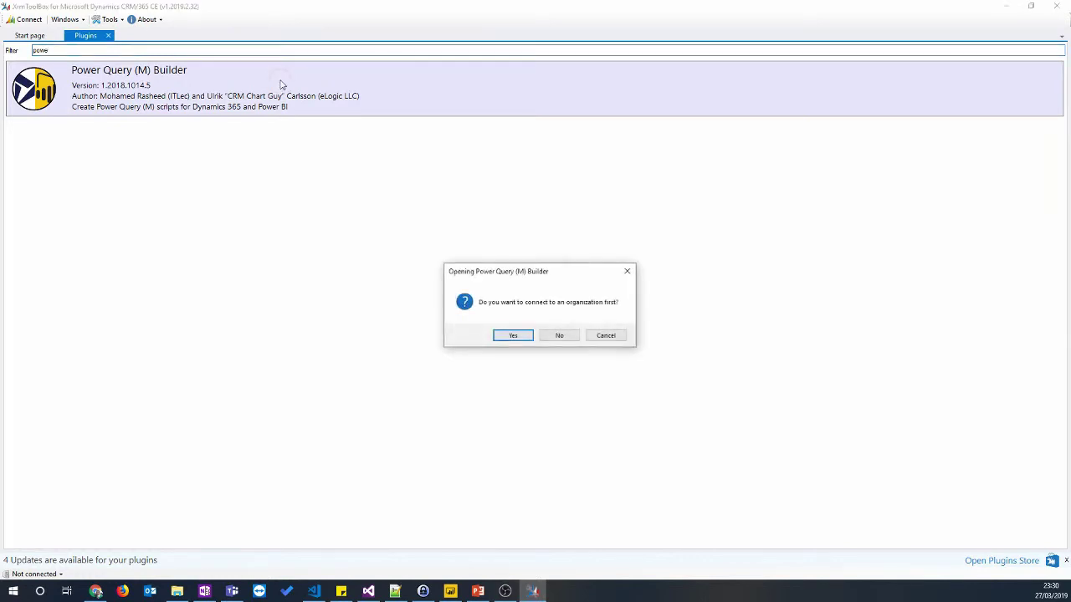
pyautogui.click(511, 337)
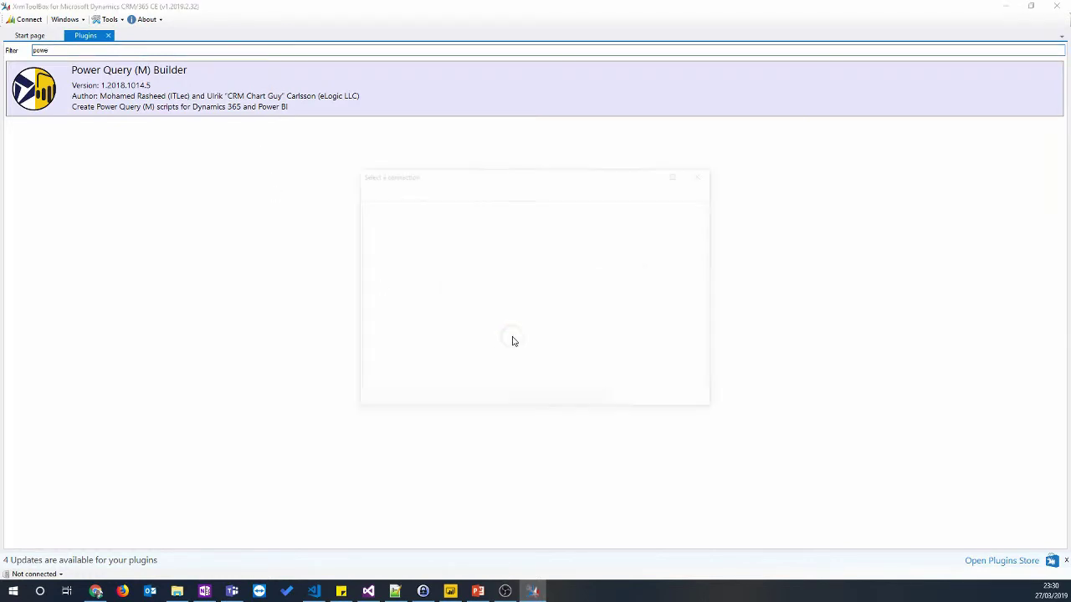
pyautogui.click(378, 242)
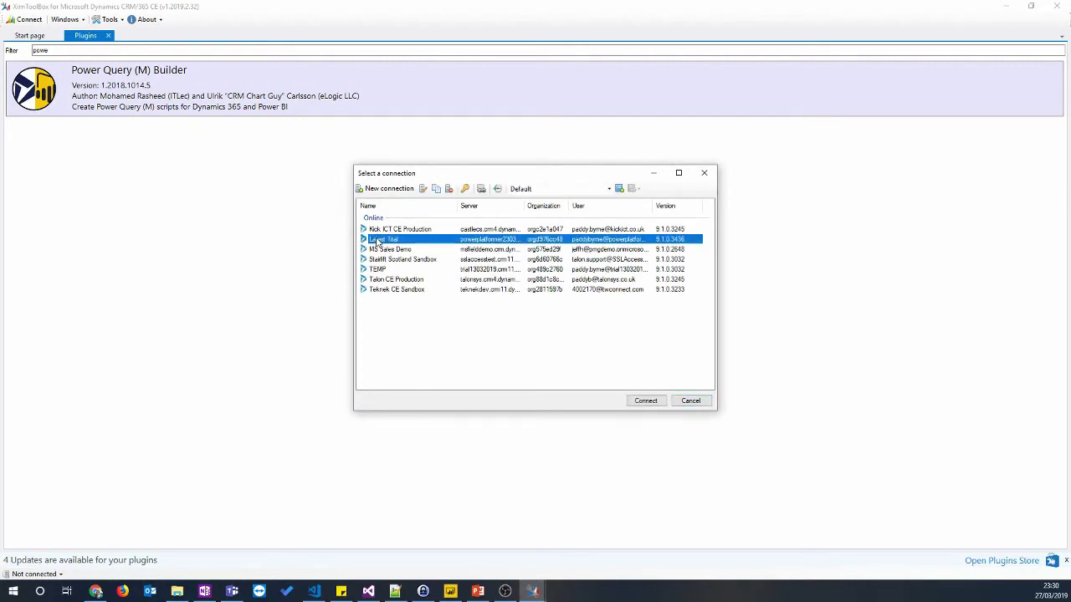
pyautogui.click(652, 403)
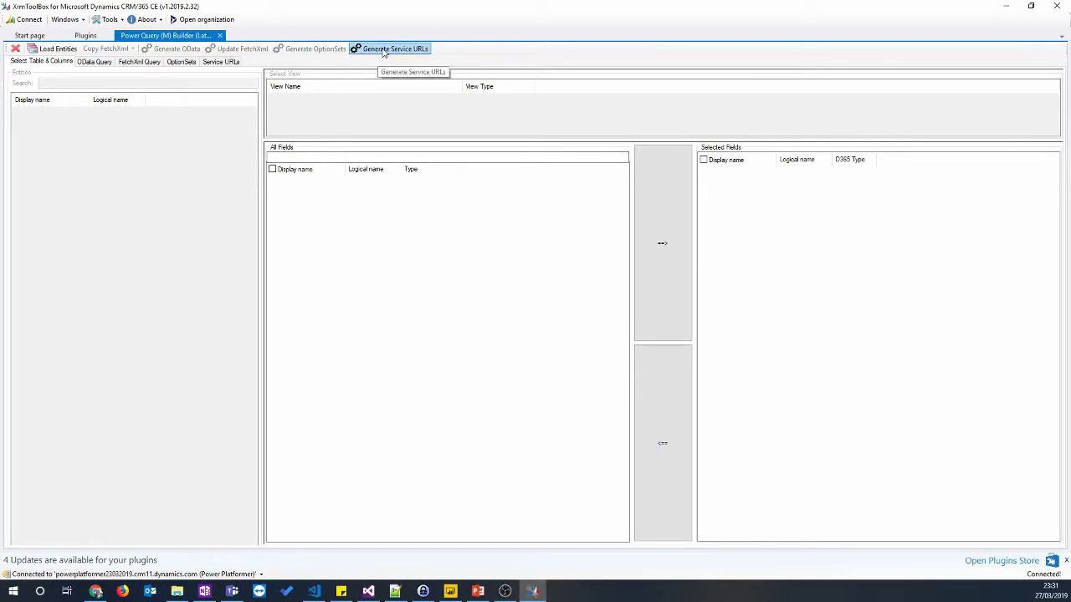
pyautogui.click(384, 50)
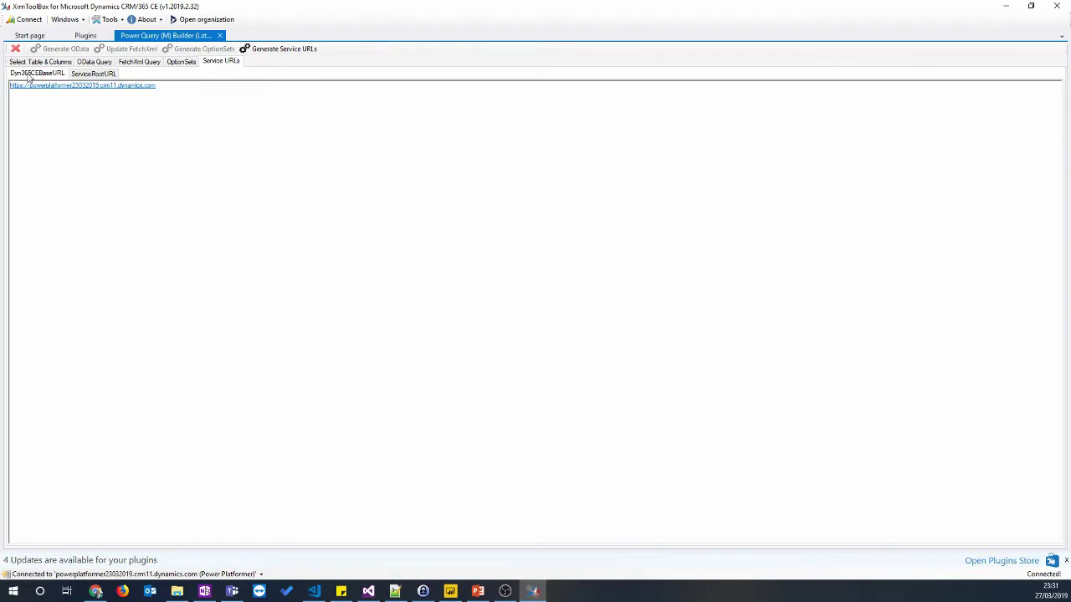
# Copy the Dyn365CEBaseURL address from the generated service URLs and switch to Power BI Desktop.
pyautogui.click(89, 75)
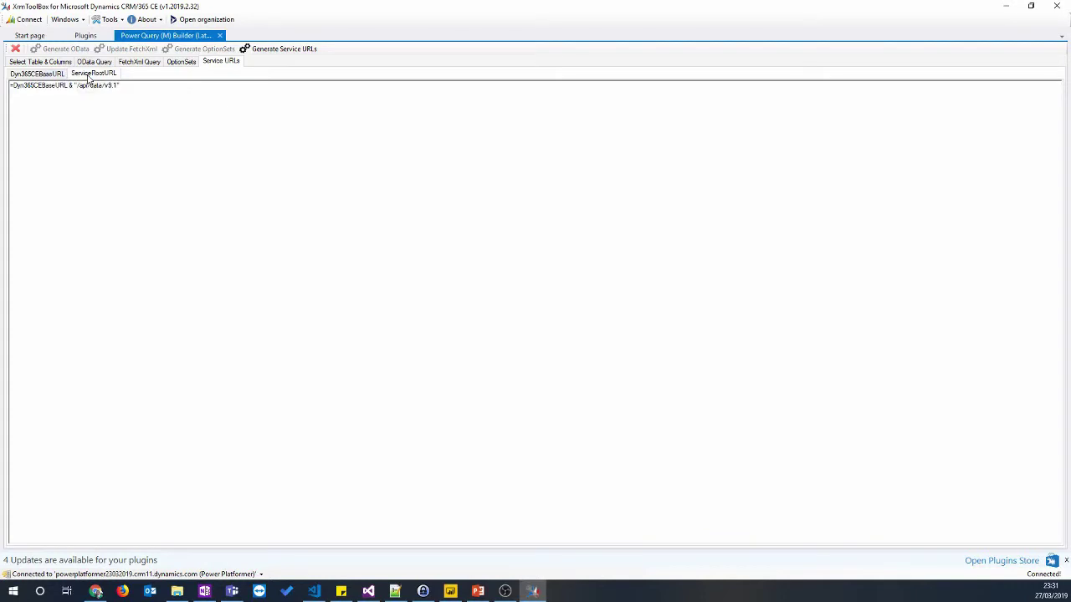
pyautogui.click(42, 76)
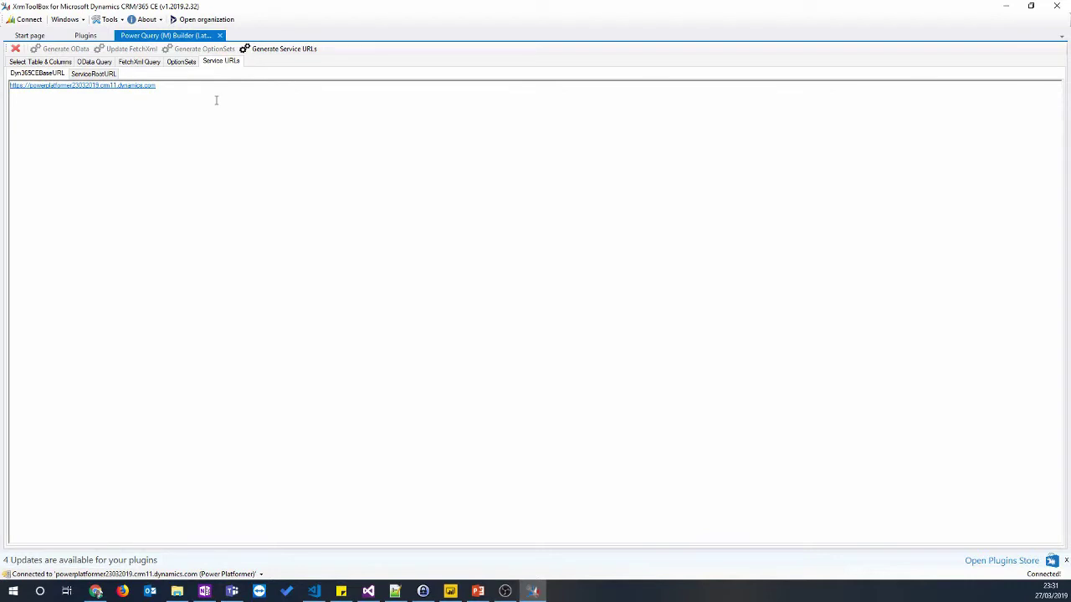
pyautogui.moveTo(176, 87); pyautogui.dragTo(12, 81)
pyautogui.hotkey('ctrl', 'c')
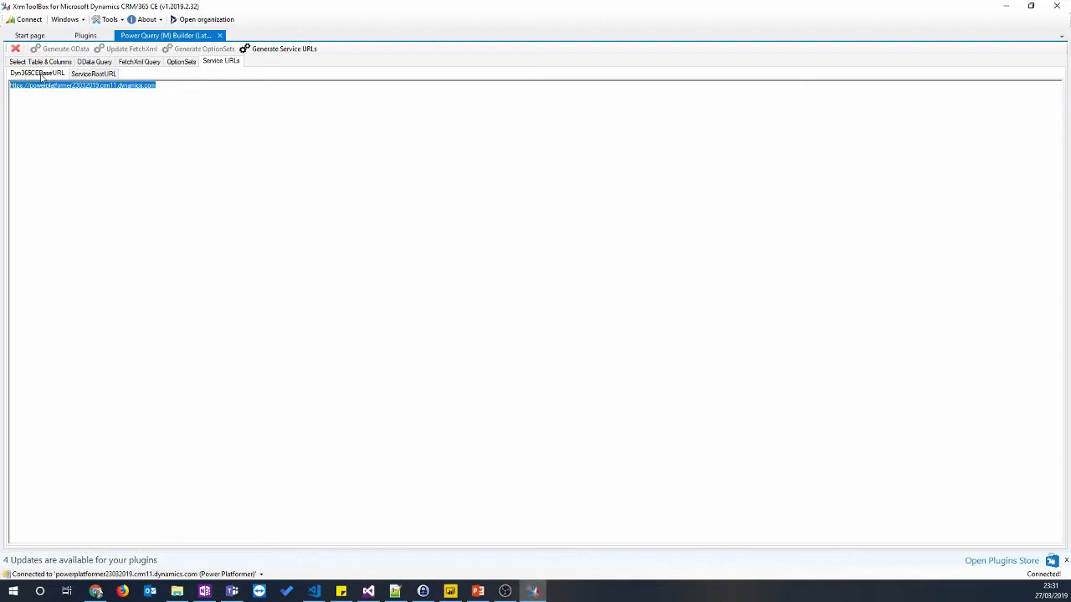
pyautogui.click(450, 592)
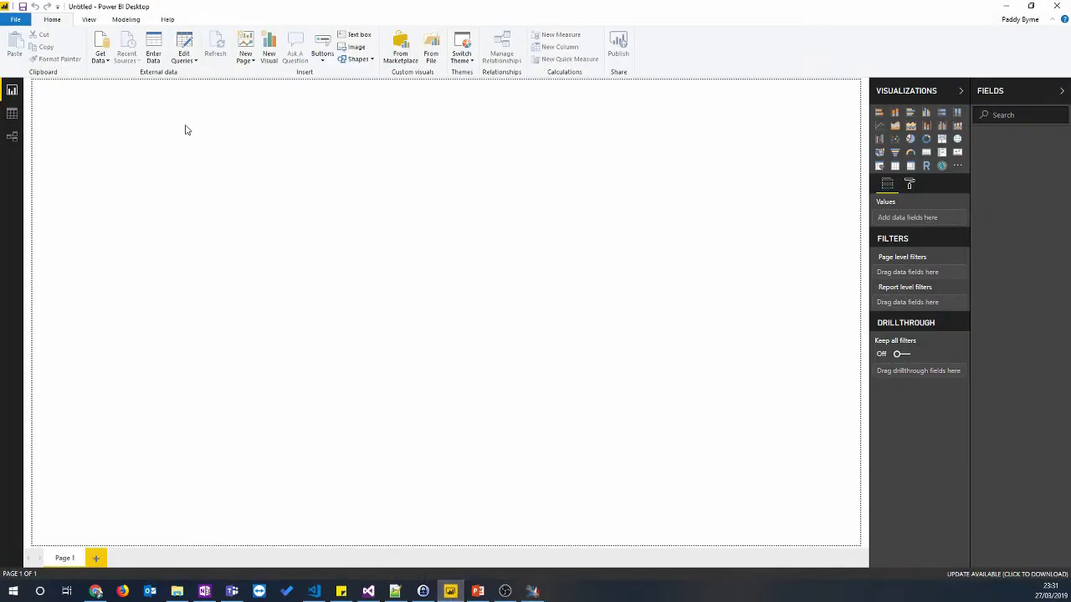
# Add a blank query in Power Query Editor whose formula is the pasted organisation base URL.
pyautogui.click(184, 46)
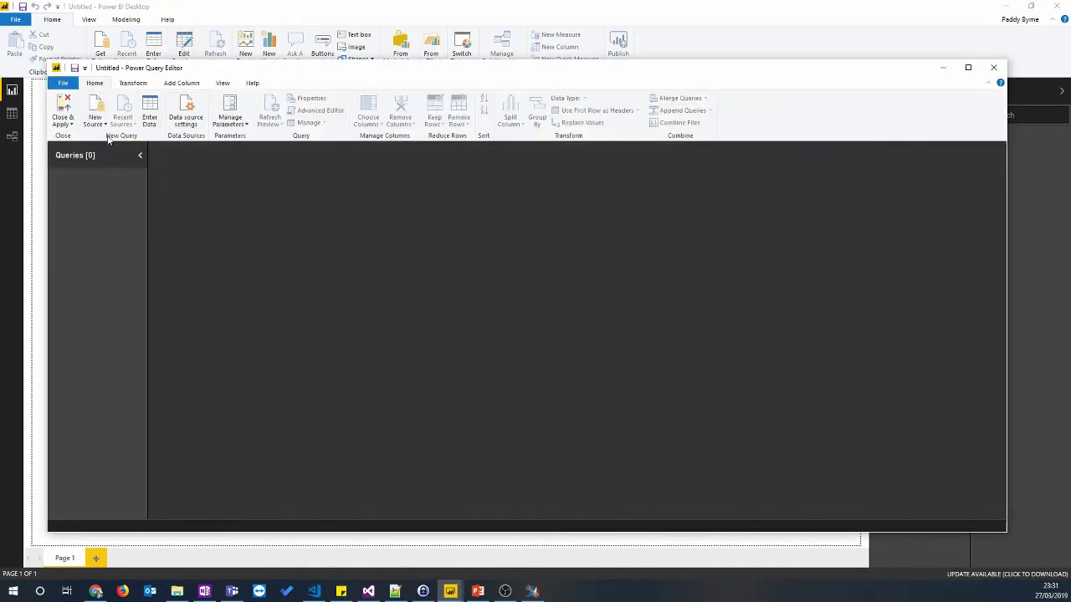
pyautogui.click(98, 126)
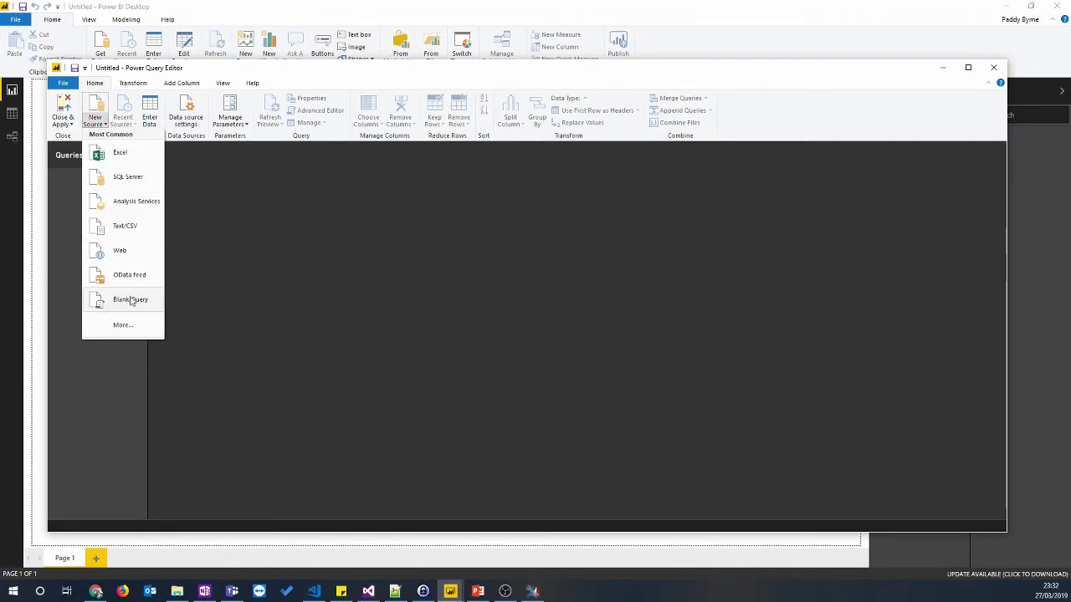
pyautogui.click(131, 300)
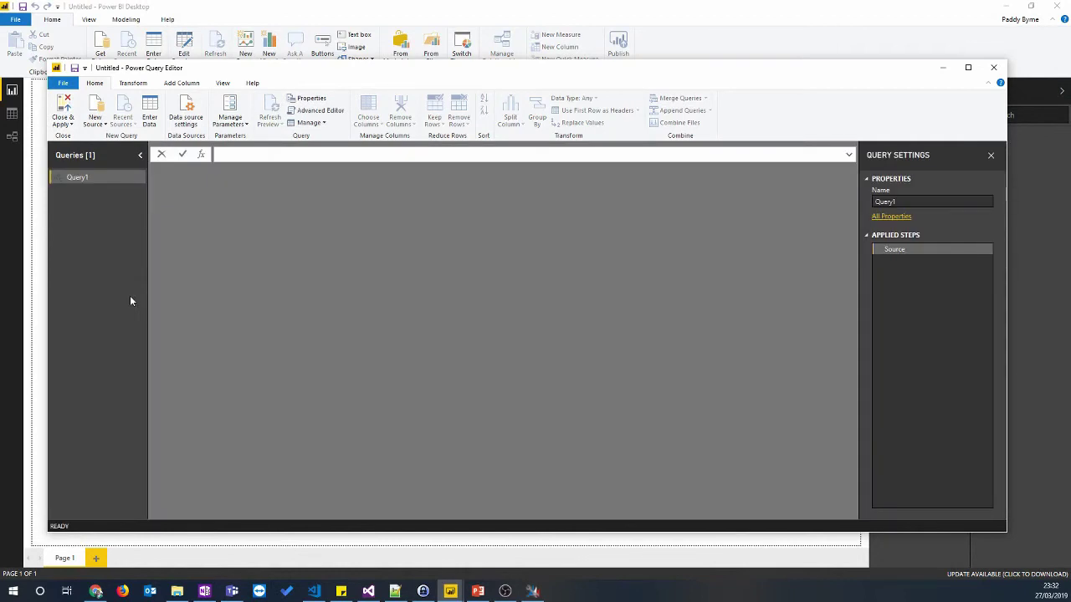
pyautogui.hotkey('ctrl', 'v')
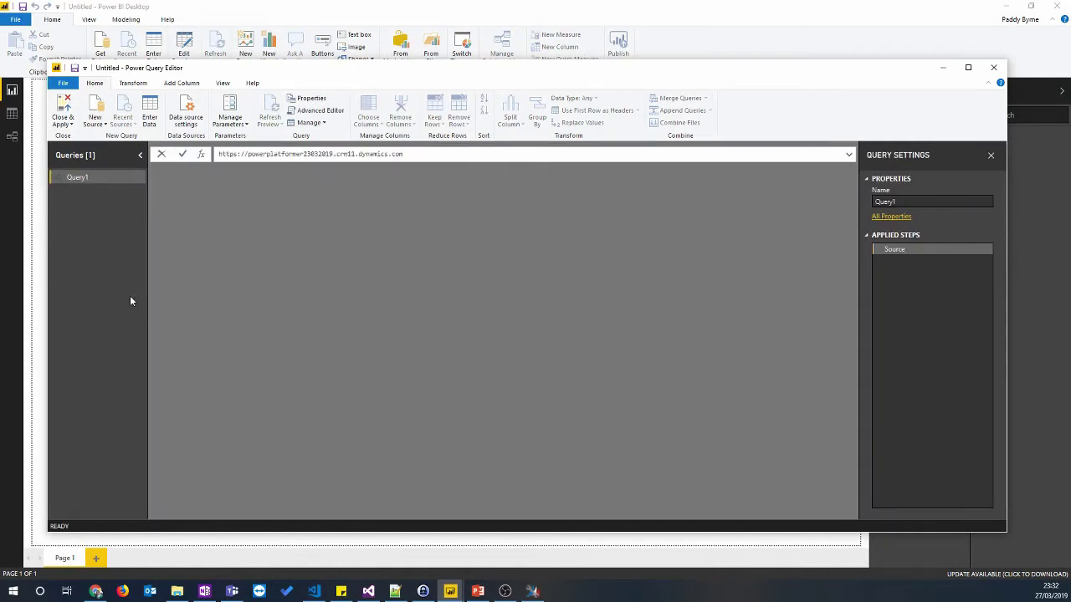
pyautogui.press('Return')
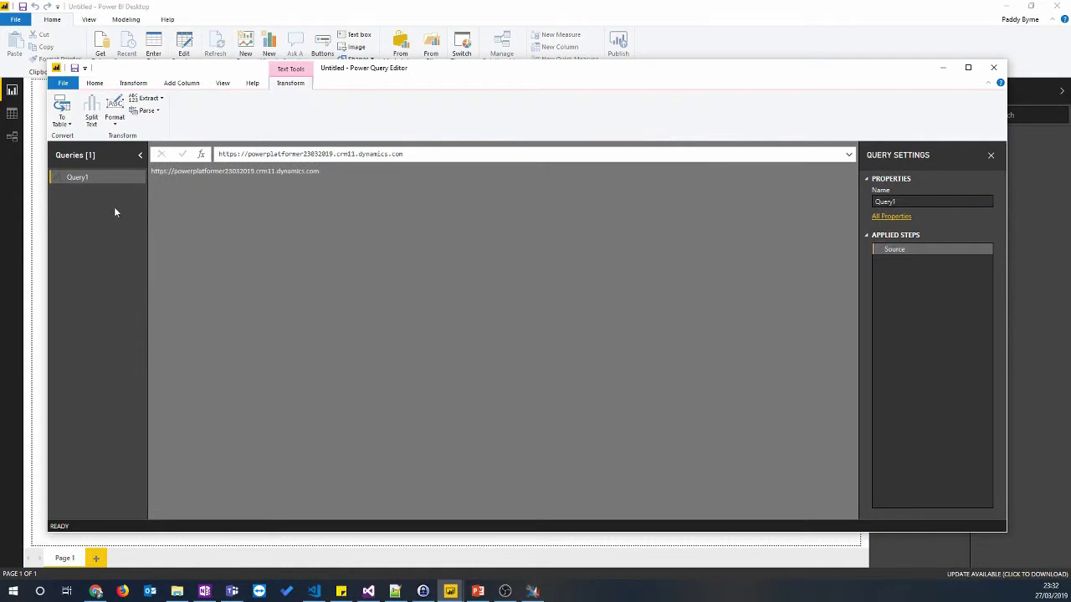
# Start renaming Query1, then return to XrmToolBox.
pyautogui.rightClick(101, 176)
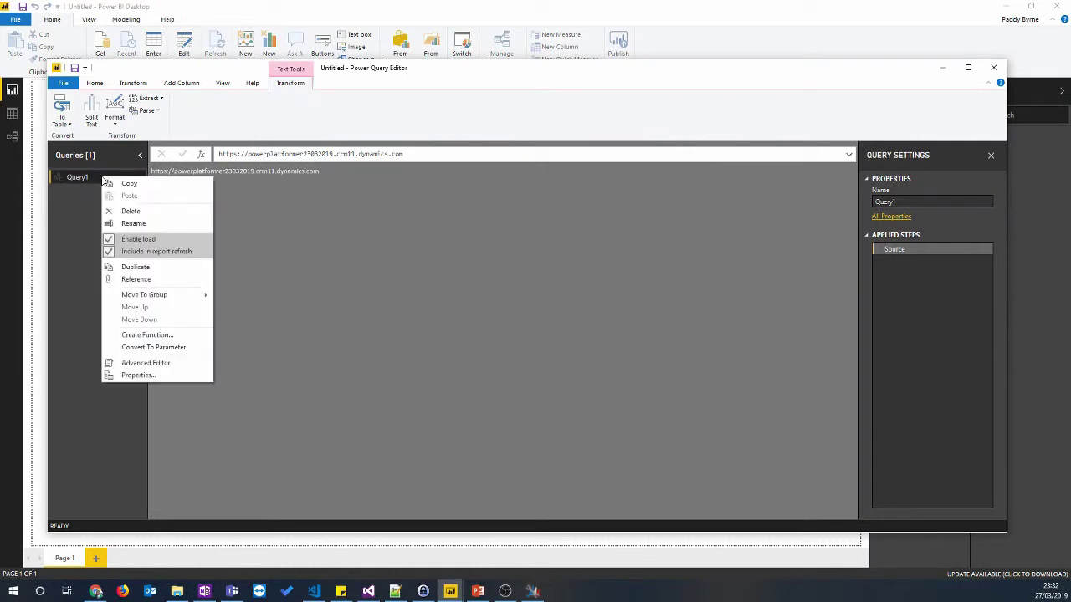
pyautogui.click(133, 224)
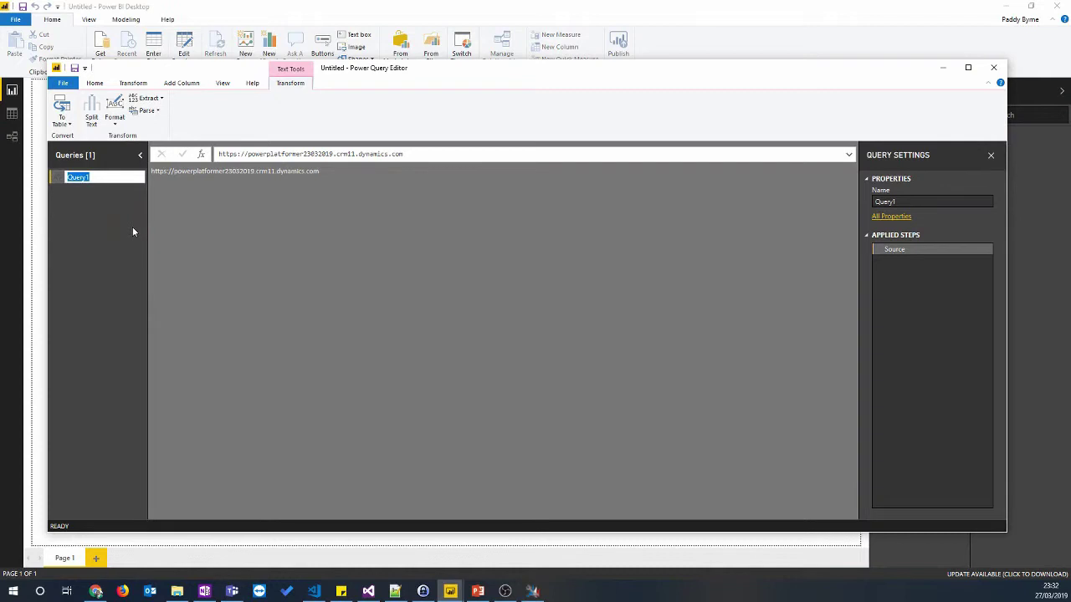
pyautogui.click(532, 592)
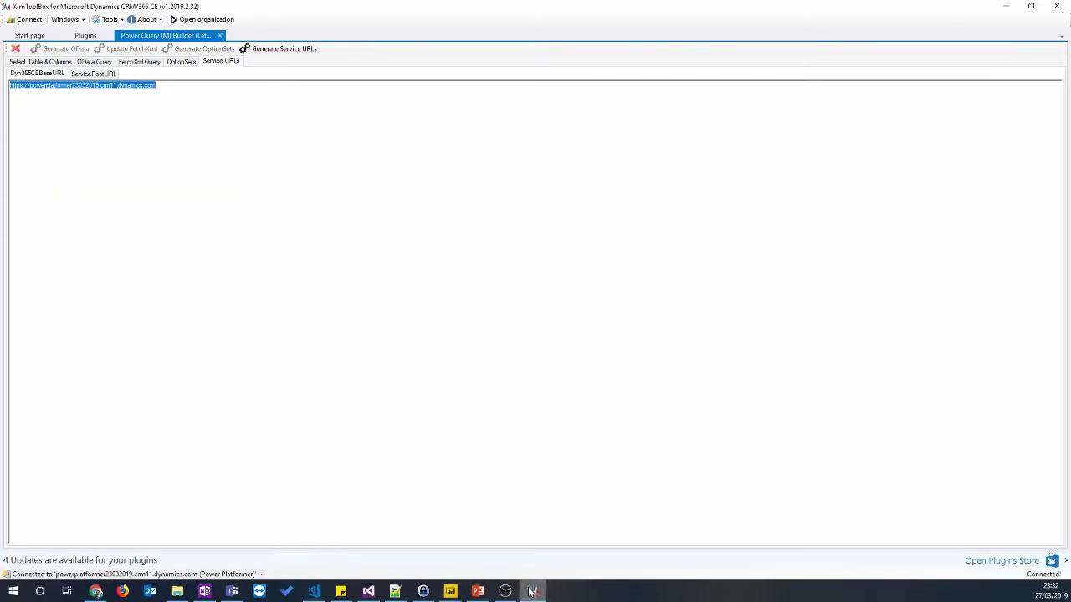
# Rename the base URL query from Query1 to Dyn365CEBaseURL.
pyautogui.hotkey('alt', 'Tab')
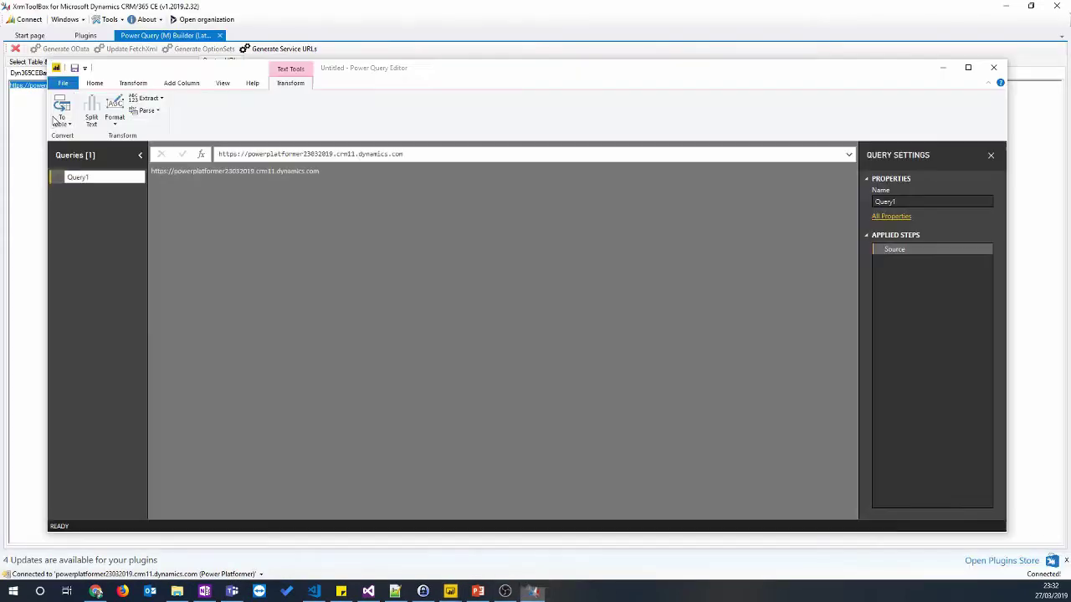
pyautogui.moveTo(450, 73); pyautogui.dragTo(472, 99)
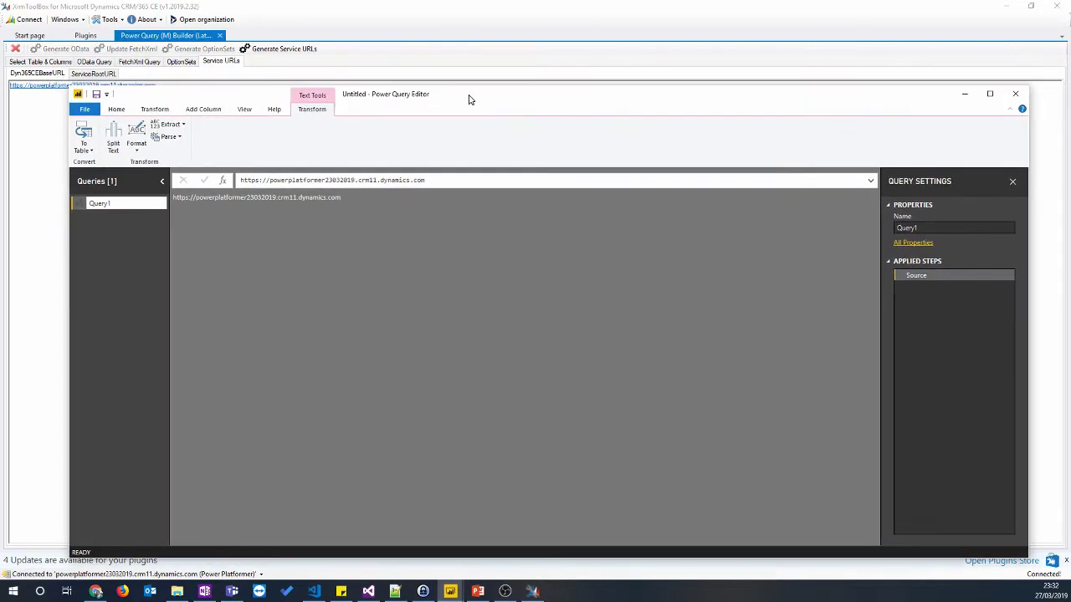
pyautogui.doubleClick(101, 204)
pyautogui.write('Dyn365CEBase')
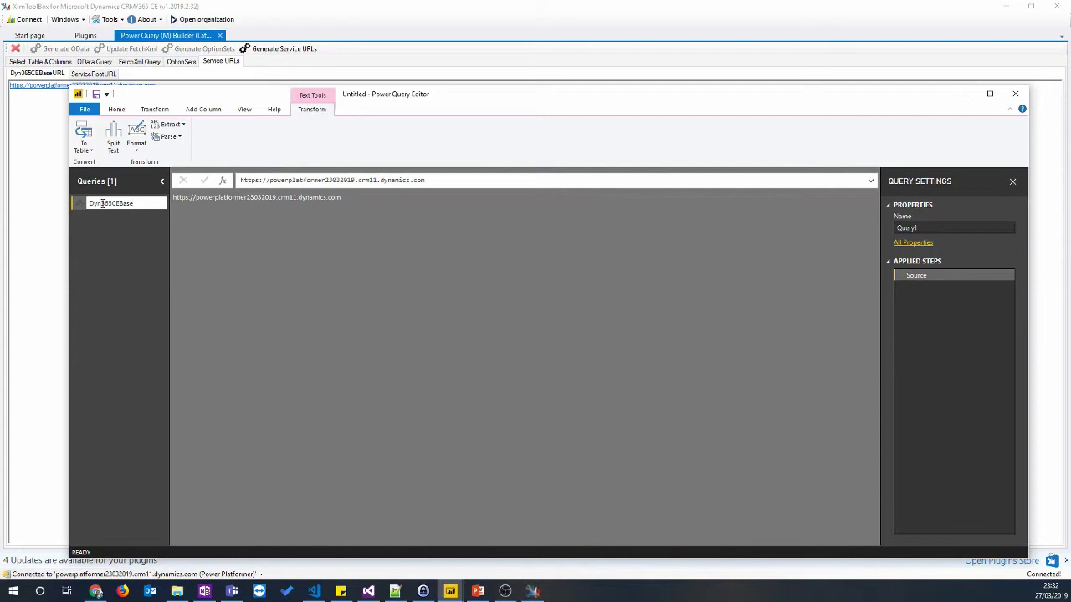
pyautogui.write('URL')
pyautogui.press('Return')
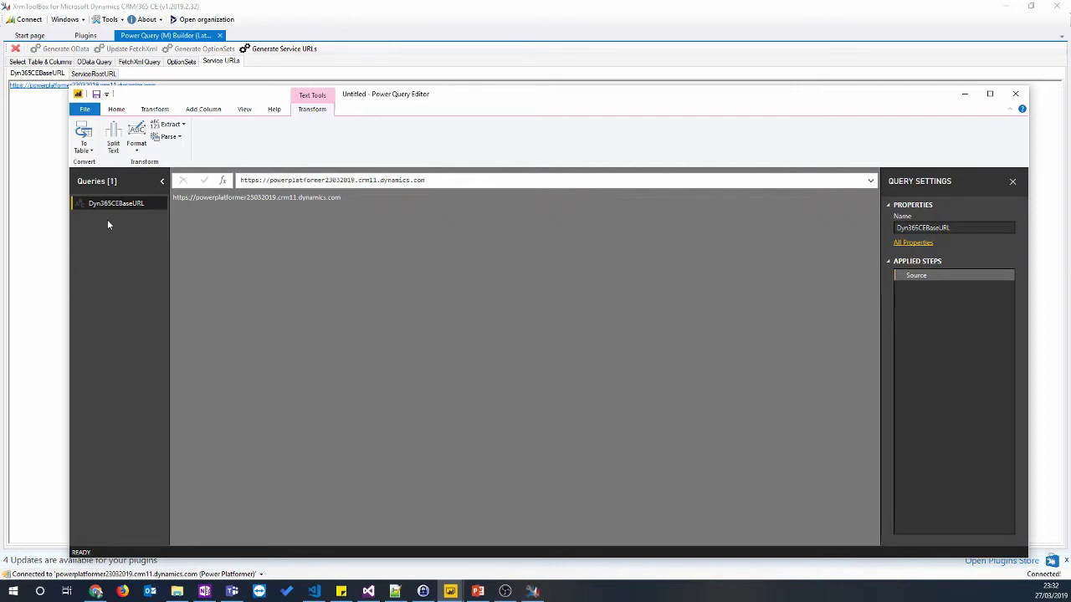
# Add another blank query in the Power Query Editor.
pyautogui.rightClick(107, 221)
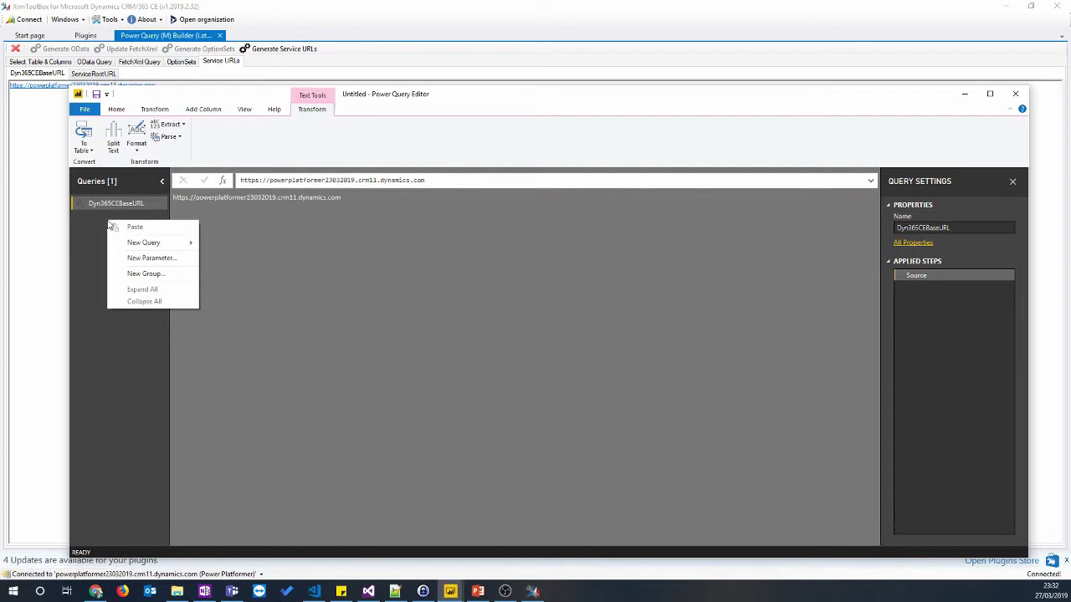
pyautogui.moveTo(171, 249)
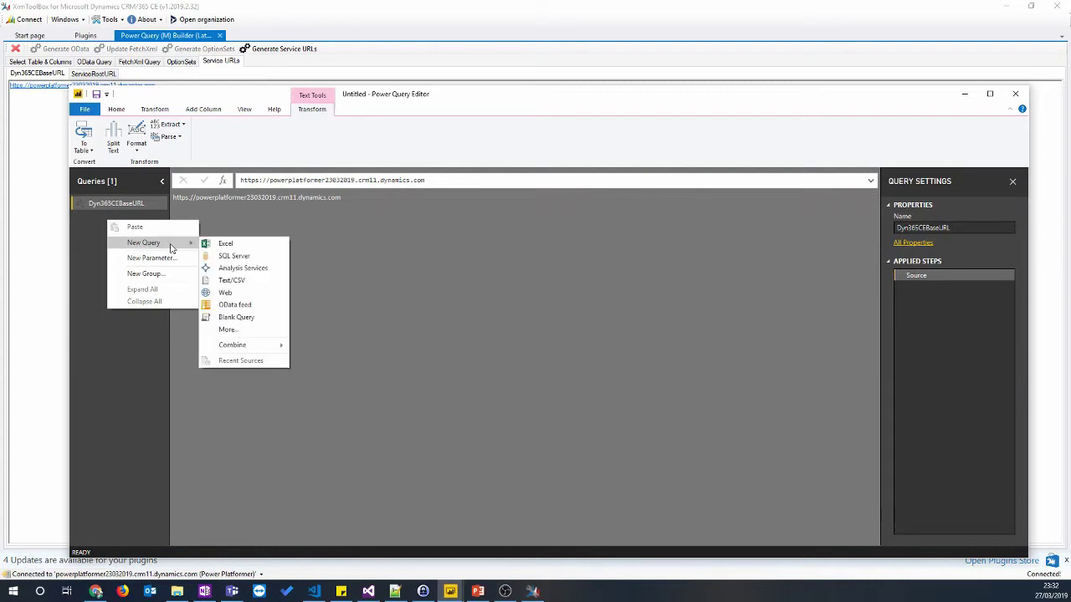
pyautogui.click(244, 318)
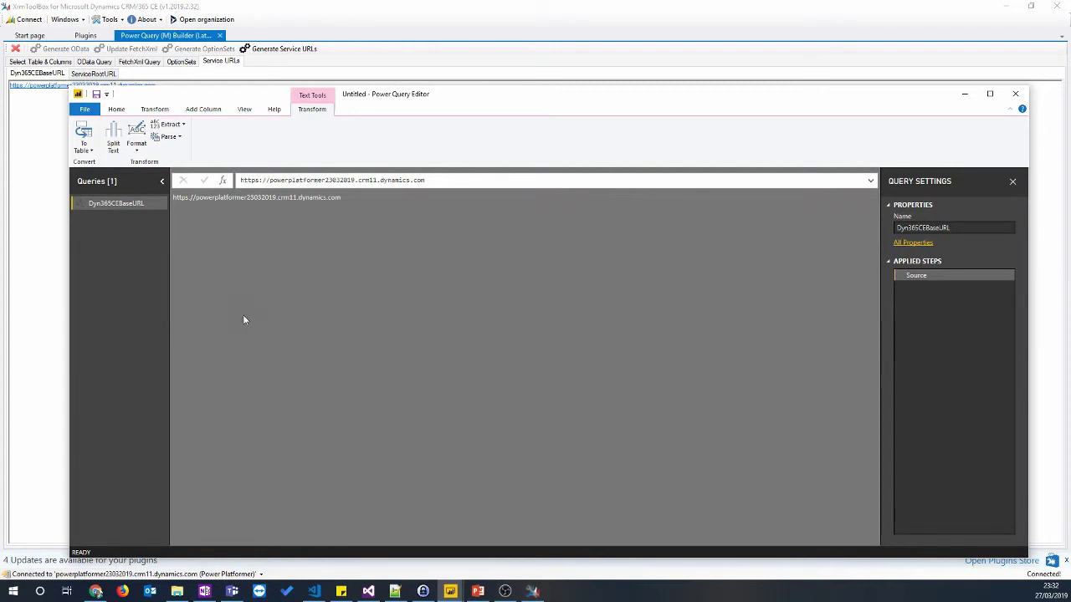
# Copy the ServiceRootURL formula from XrmToolBox and commit it as the new query's formula.
pyautogui.click(62, 138)
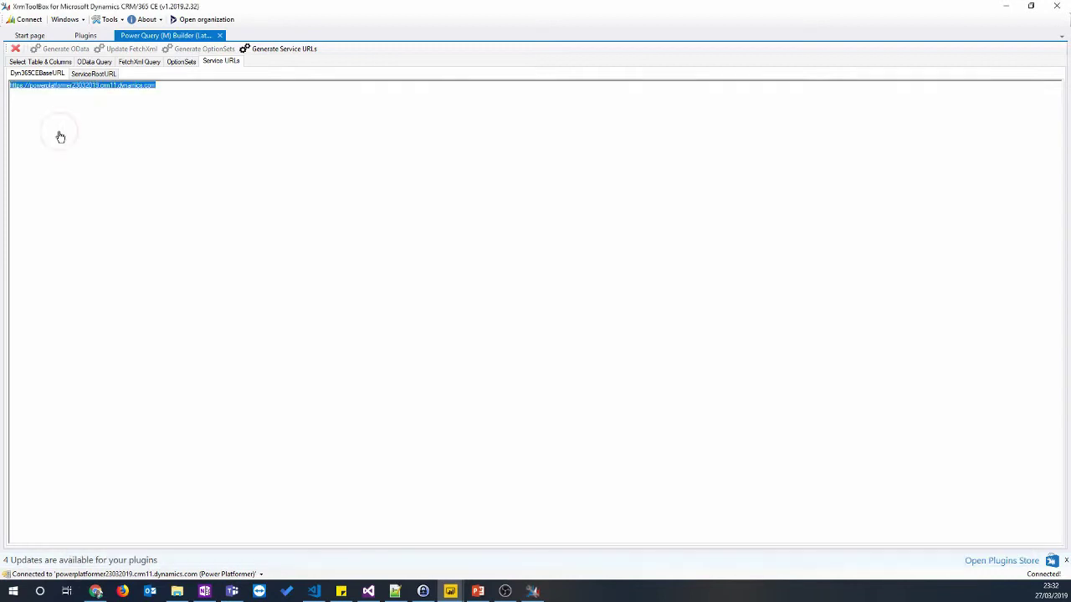
pyautogui.click(91, 74)
pyautogui.moveTo(151, 88); pyautogui.dragTo(15, 88)
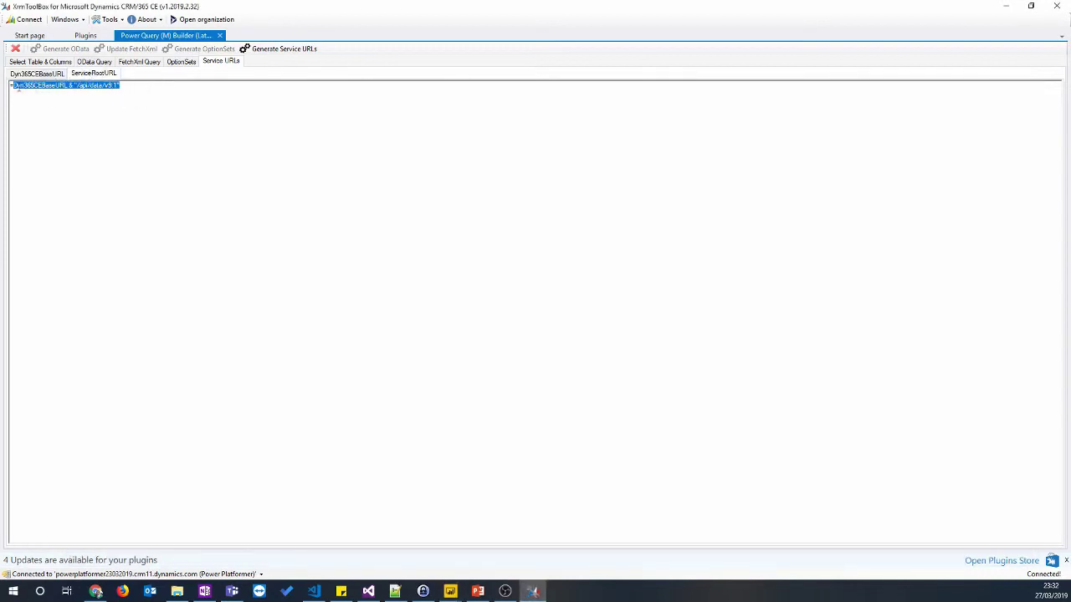
pyautogui.moveTo(121, 86); pyautogui.dragTo(10, 85)
pyautogui.hotkey('ctrl', 'c')
pyautogui.click(26, 74)
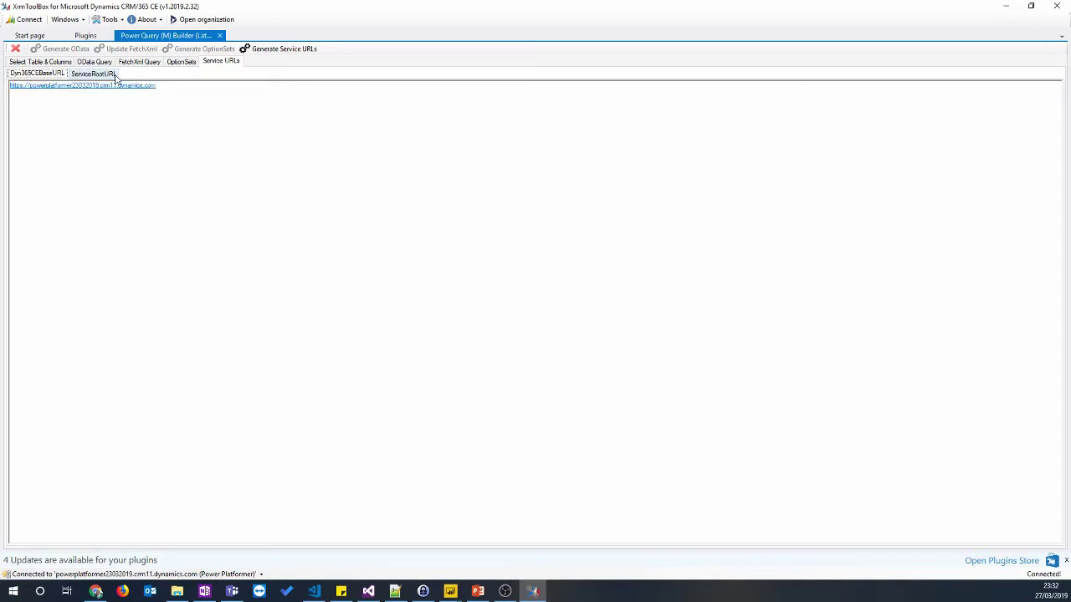
pyautogui.hotkey('alt', 'Tab')
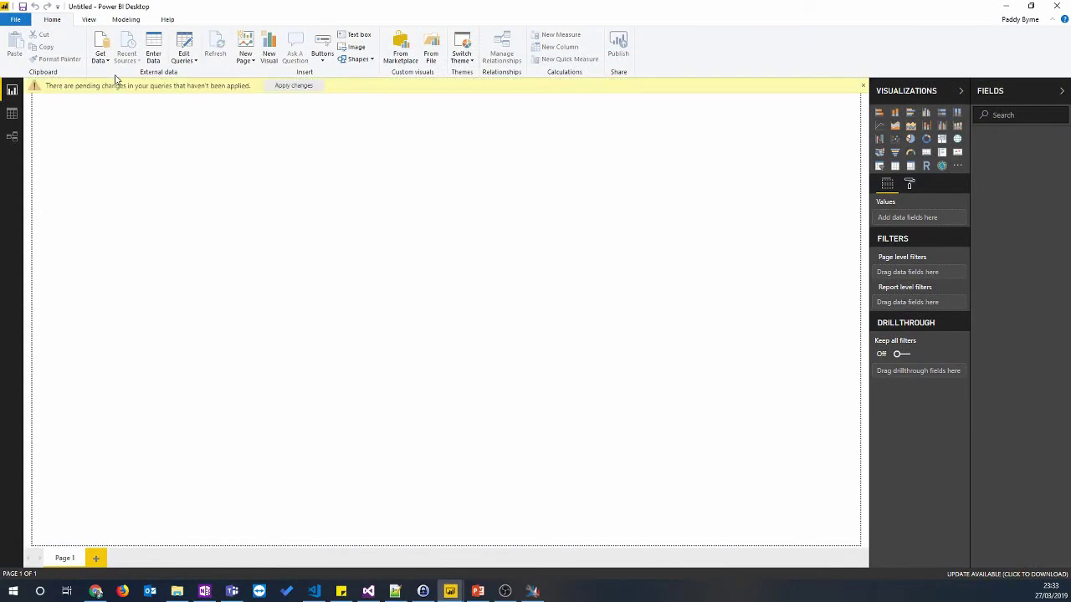
pyautogui.hotkey('alt', 'Tab')
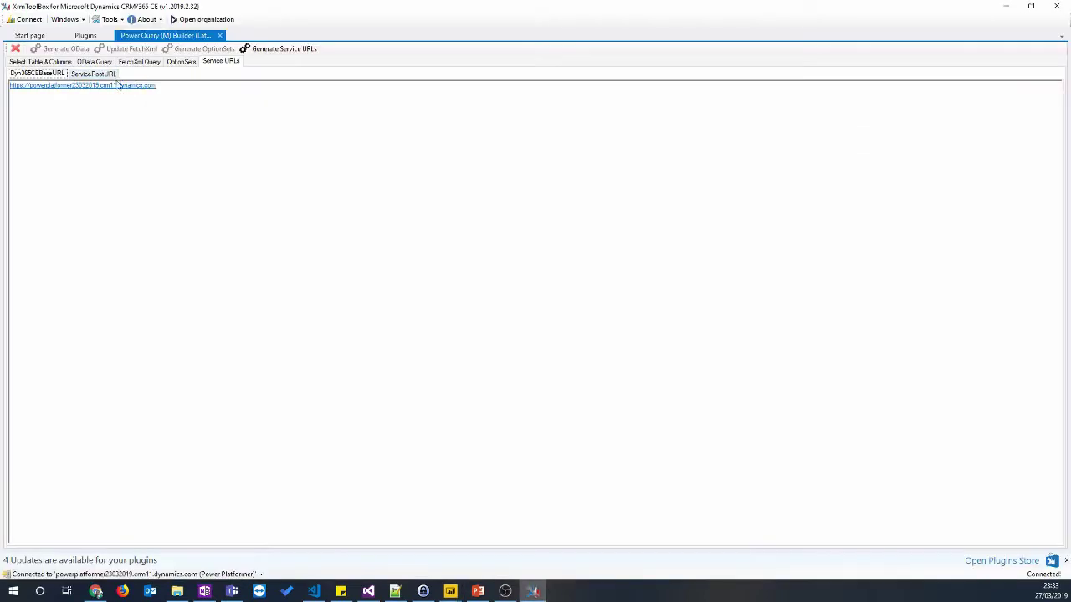
pyautogui.click(450, 591)
pyautogui.click(510, 548)
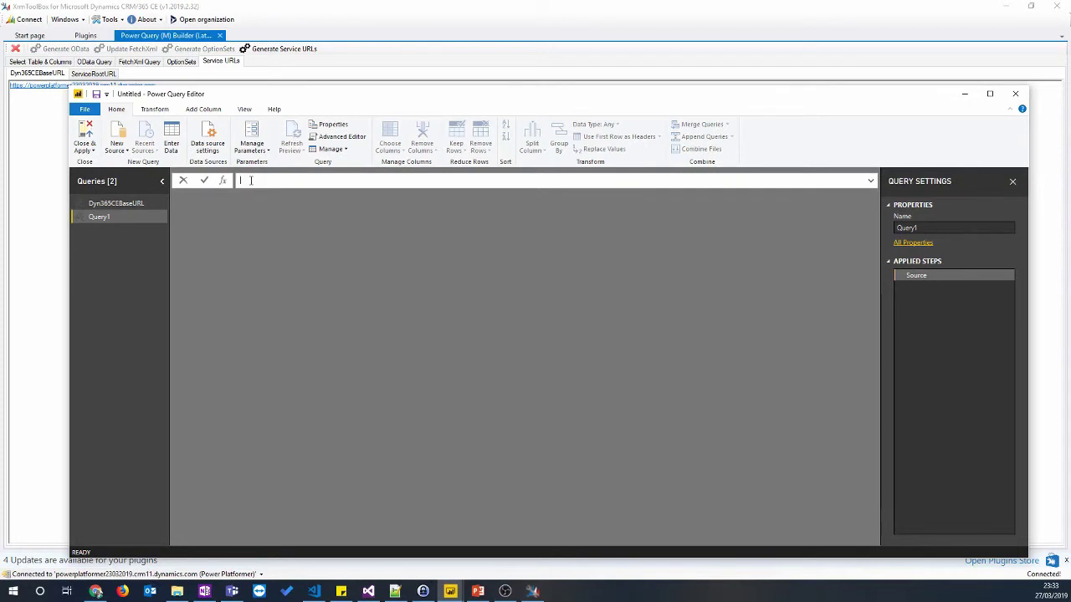
pyautogui.hotkey('ctrl', 'v')
pyautogui.press('Return')
# Rename the new query to ServiceRootURL.
pyautogui.rightClick(123, 216)
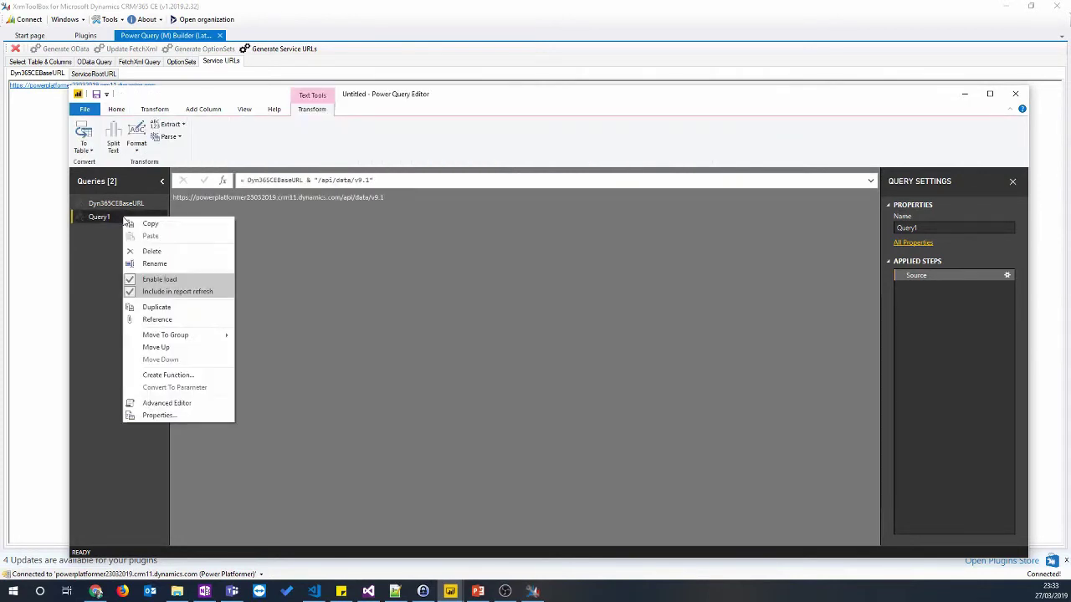
pyautogui.click(153, 263)
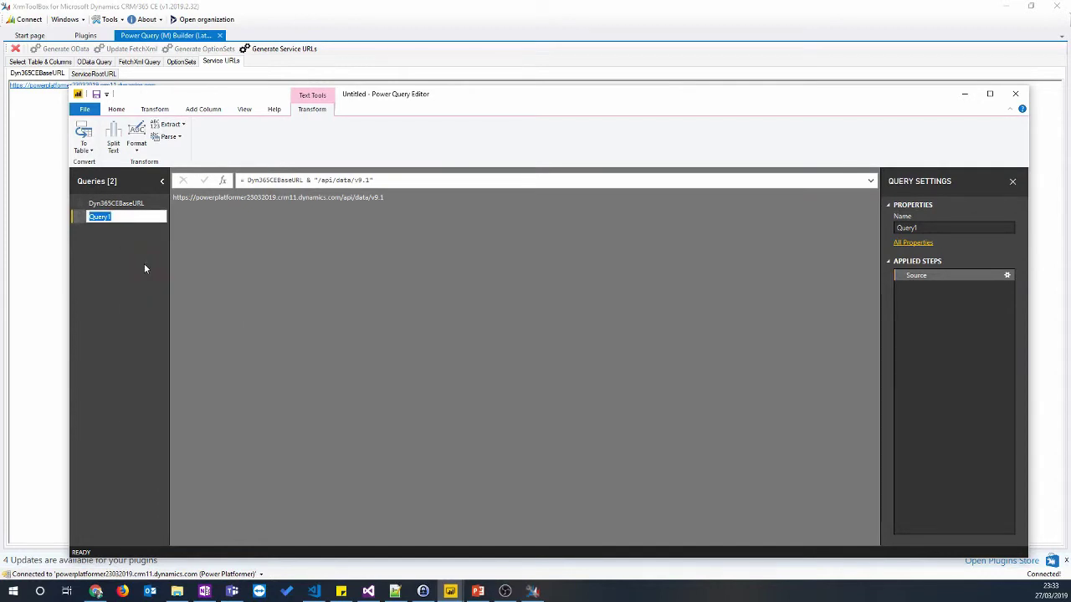
pyautogui.write('sERVICErOOT')
pyautogui.press('BackSpace')
pyautogui.press('BackSpace')
pyautogui.press('BackSpace')
pyautogui.press('BackSpace')
pyautogui.press('BackSpace')
pyautogui.press('BackSpace')
pyautogui.press('BackSpace')
pyautogui.press('BackSpace')
pyautogui.press('BackSpace')
pyautogui.press('BackSpace')
pyautogui.press('BackSpace')
pyautogui.write('ServiceRootURL')
pyautogui.press('Return')
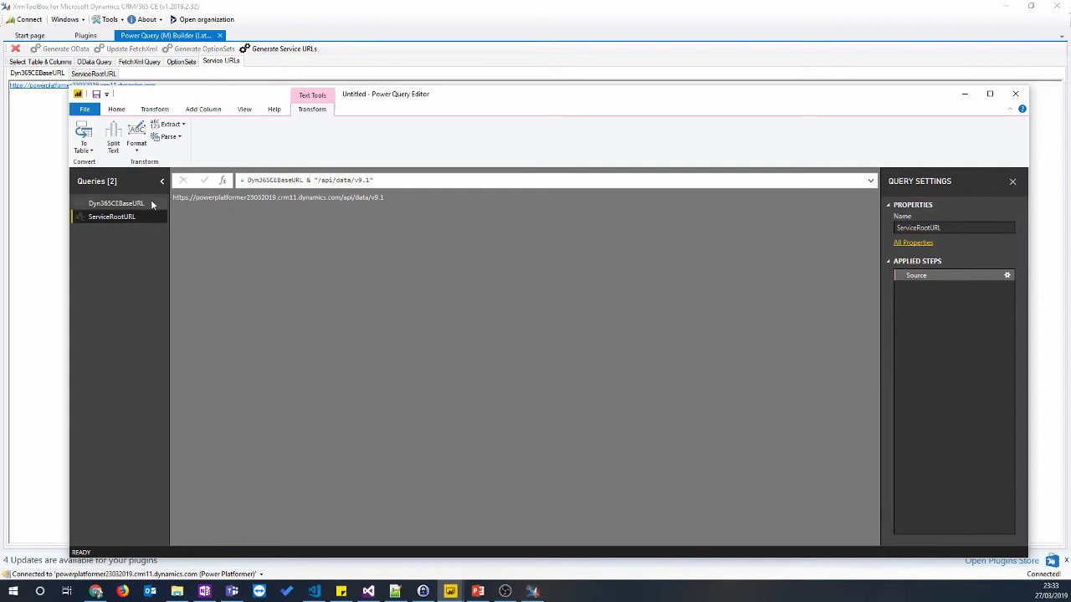
# Load the entity list, search 'OPP', and select the Opportunity entity.
pyautogui.click(117, 204)
pyautogui.click(48, 135)
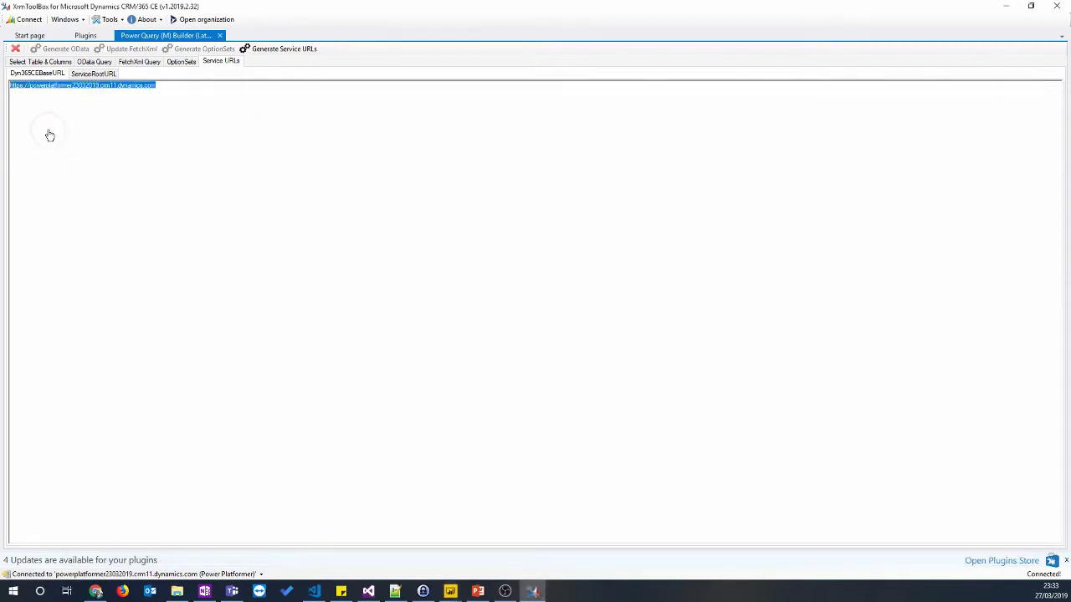
pyautogui.click(44, 64)
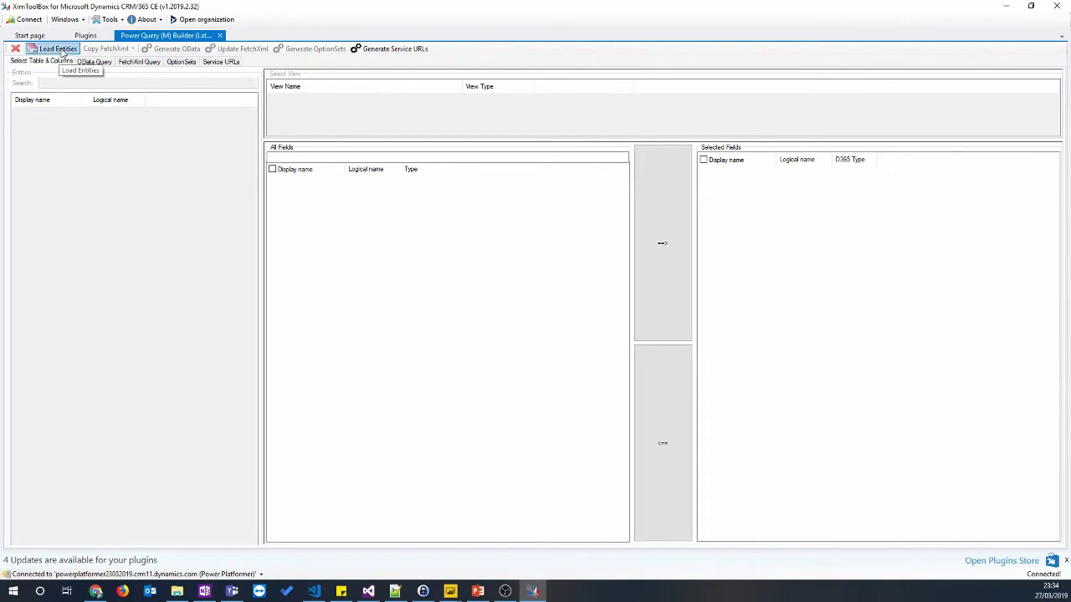
pyautogui.click(61, 52)
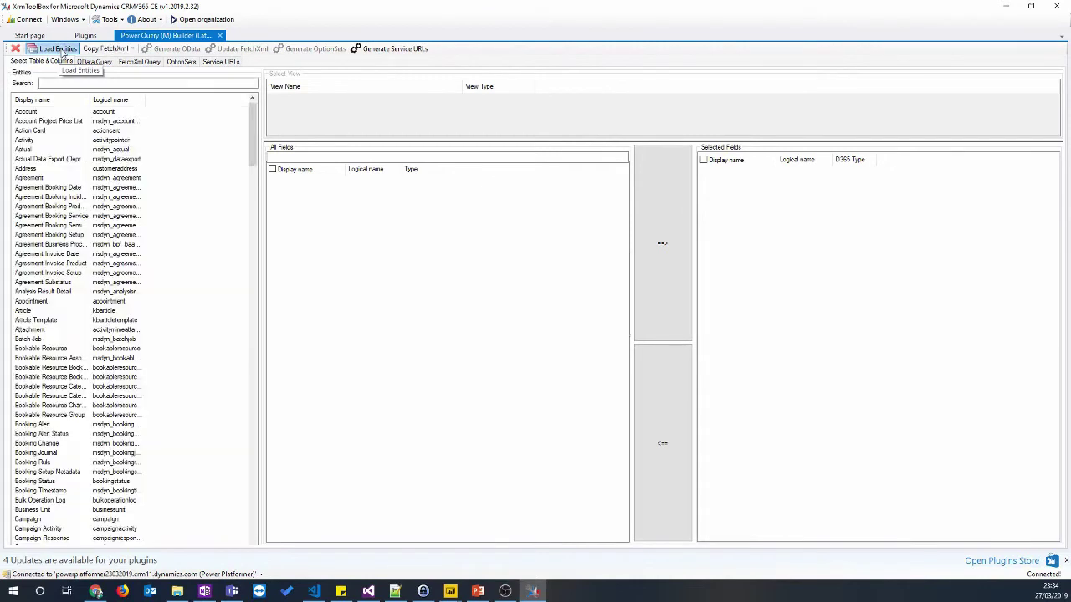
pyautogui.click(52, 83)
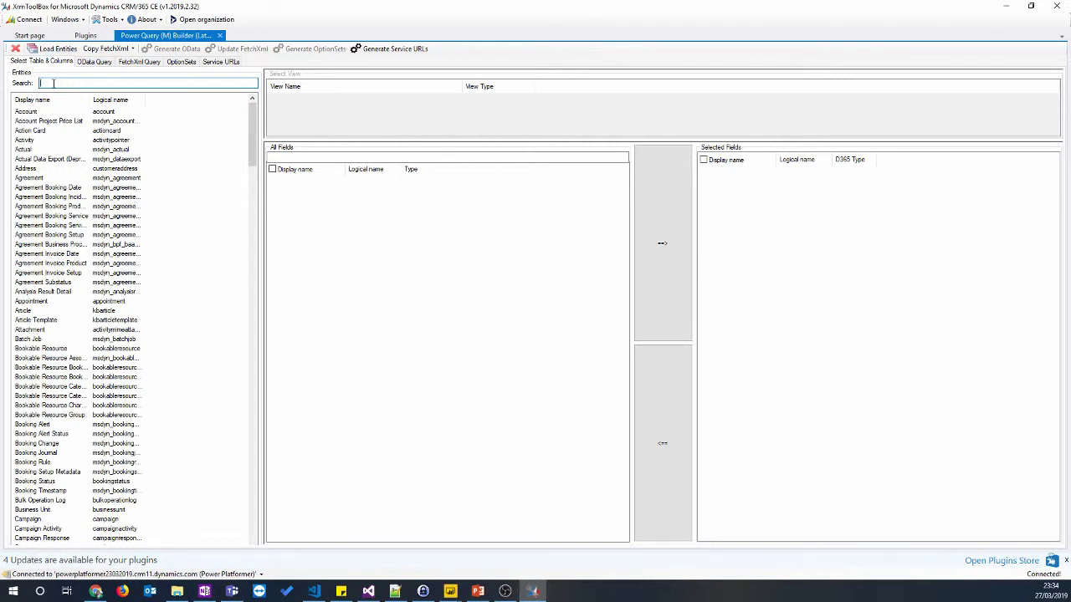
pyautogui.write('OPP')
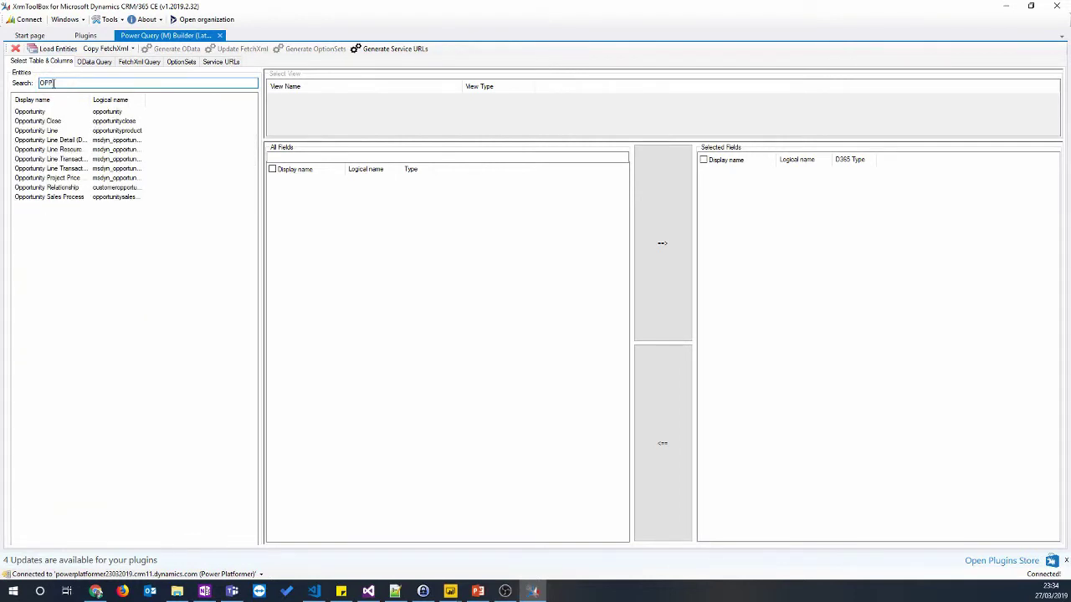
pyautogui.click(33, 113)
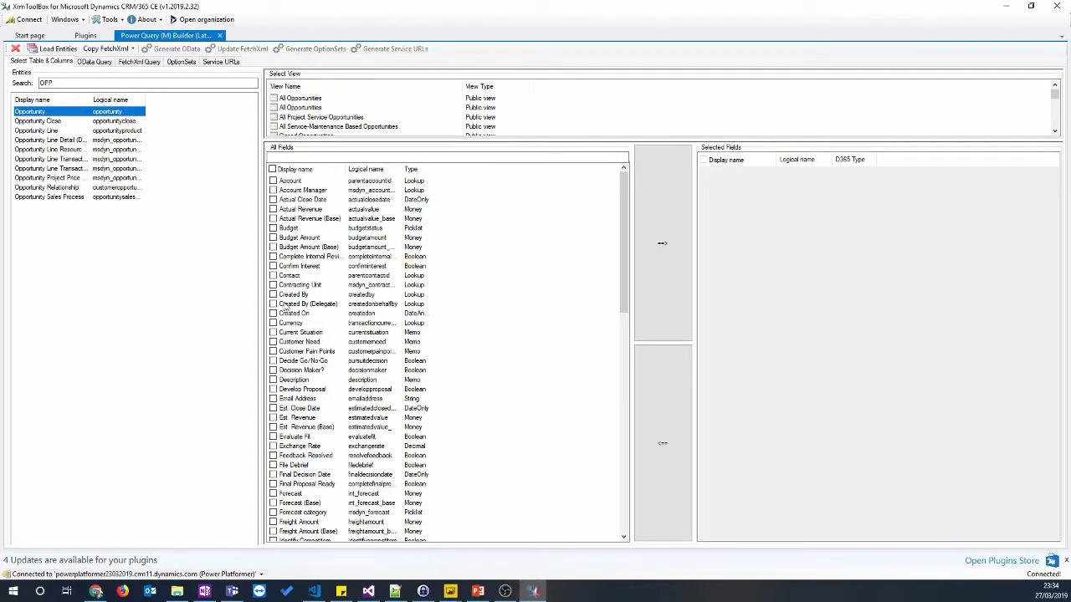
# Pick the All Opportunities view so its 15 columns, like Topic and Est. Revenue, become selected fields.
pyautogui.click(273, 256)
pyautogui.click(273, 247)
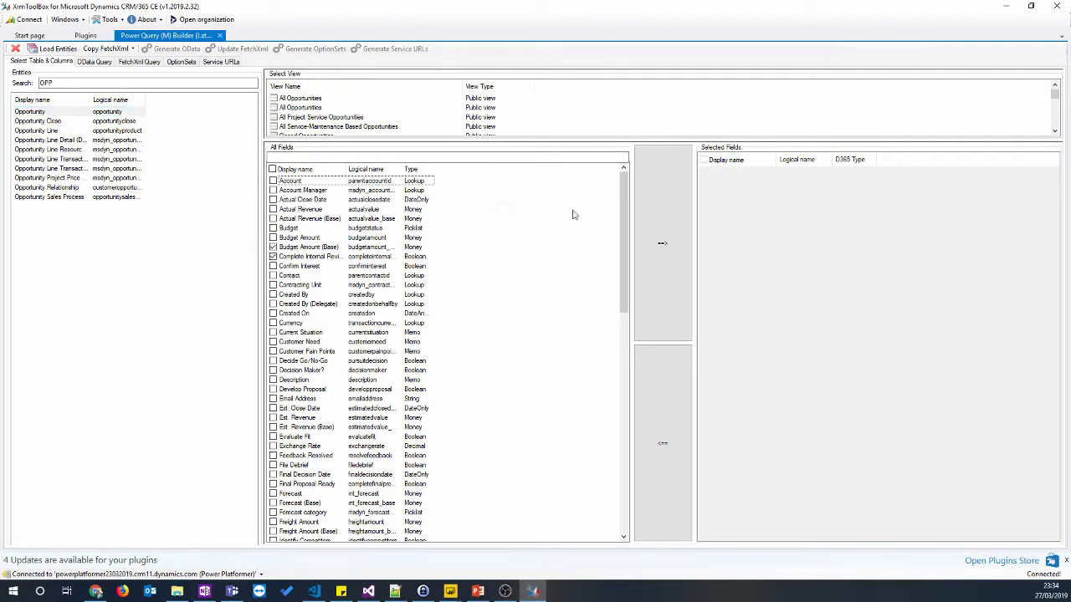
pyautogui.click(273, 247)
pyautogui.click(273, 256)
pyautogui.moveTo(669, 141); pyautogui.dragTo(666, 223)
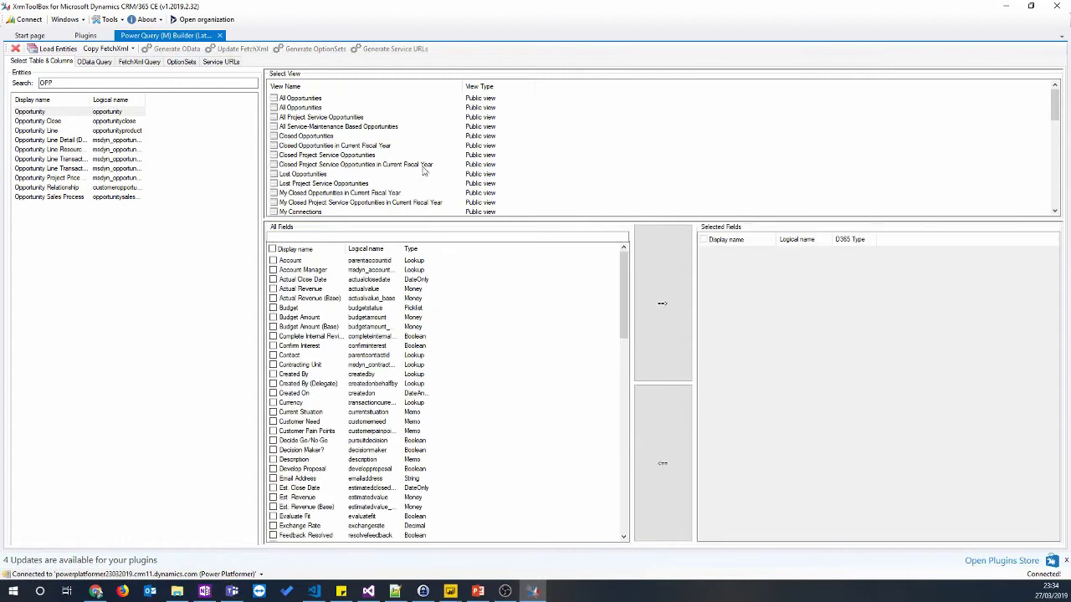
pyautogui.click(298, 99)
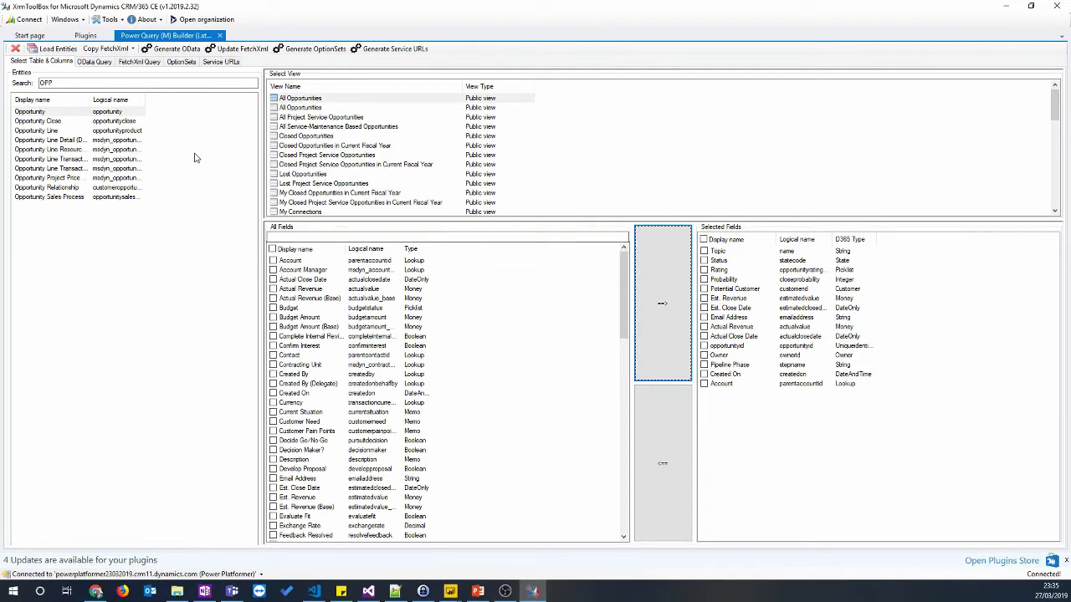
# Update the FetchXML with the selected Opportunity fields and generate the M query code.
pyautogui.click(242, 48)
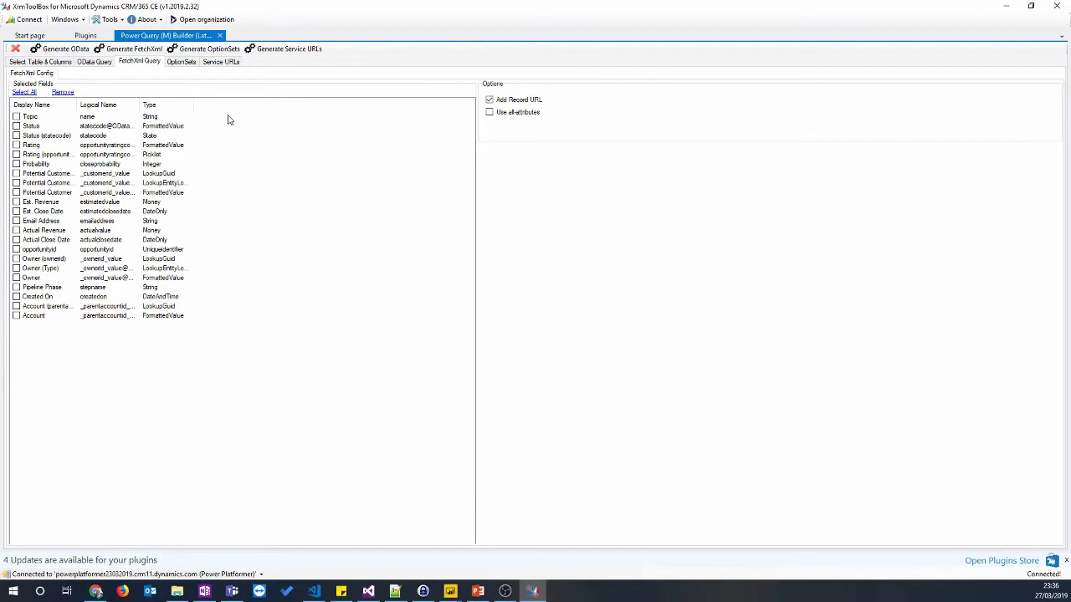
pyautogui.click(133, 50)
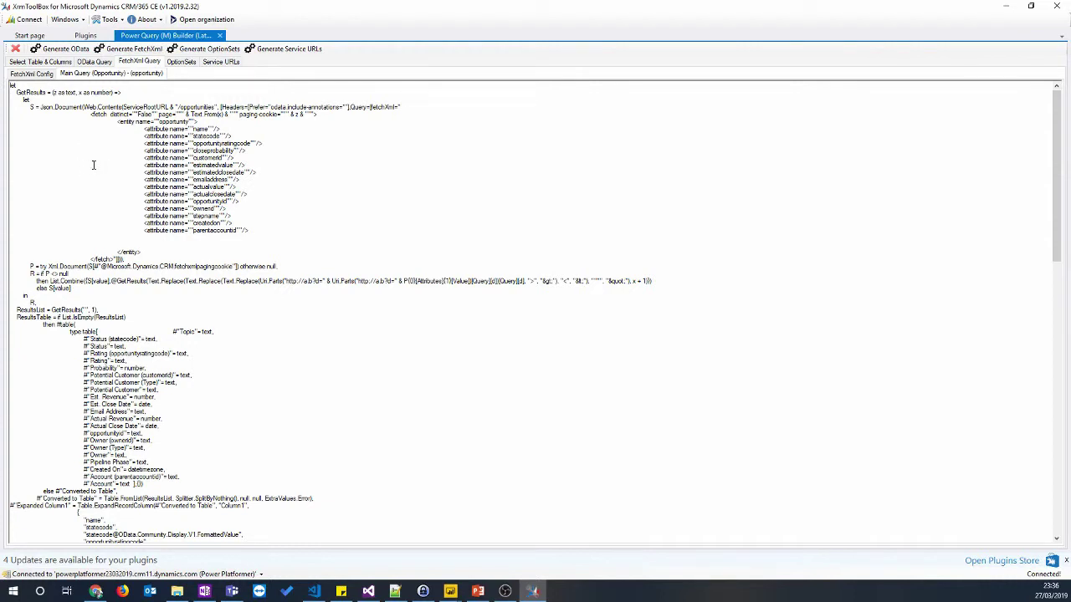
# Select all the generated Main Query M code and bring the Power Query Editor forward.
pyautogui.hotkey('ctrl', 'a')
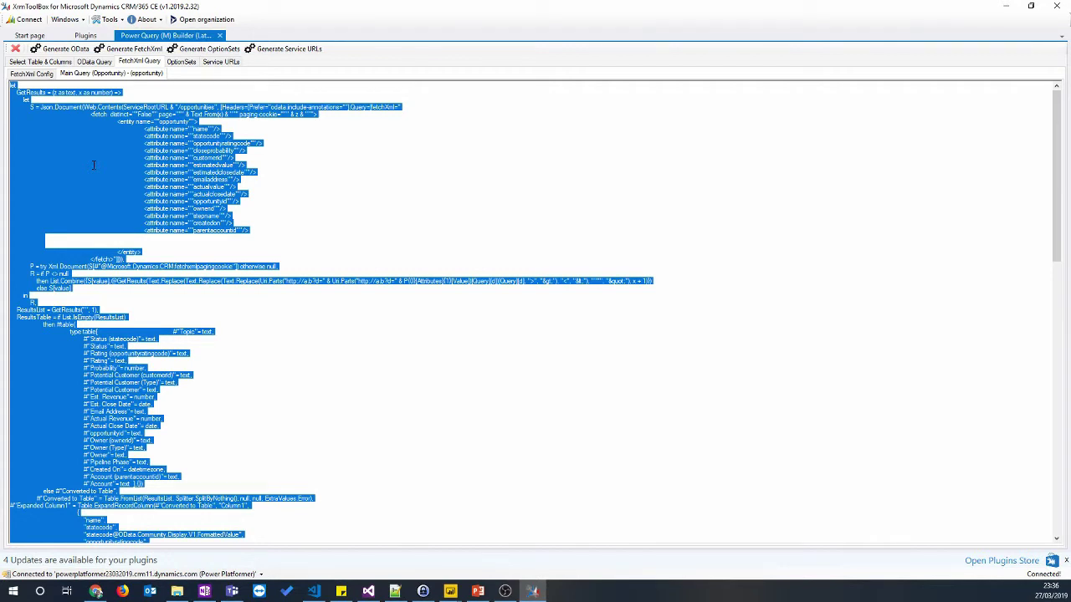
pyautogui.click(450, 591)
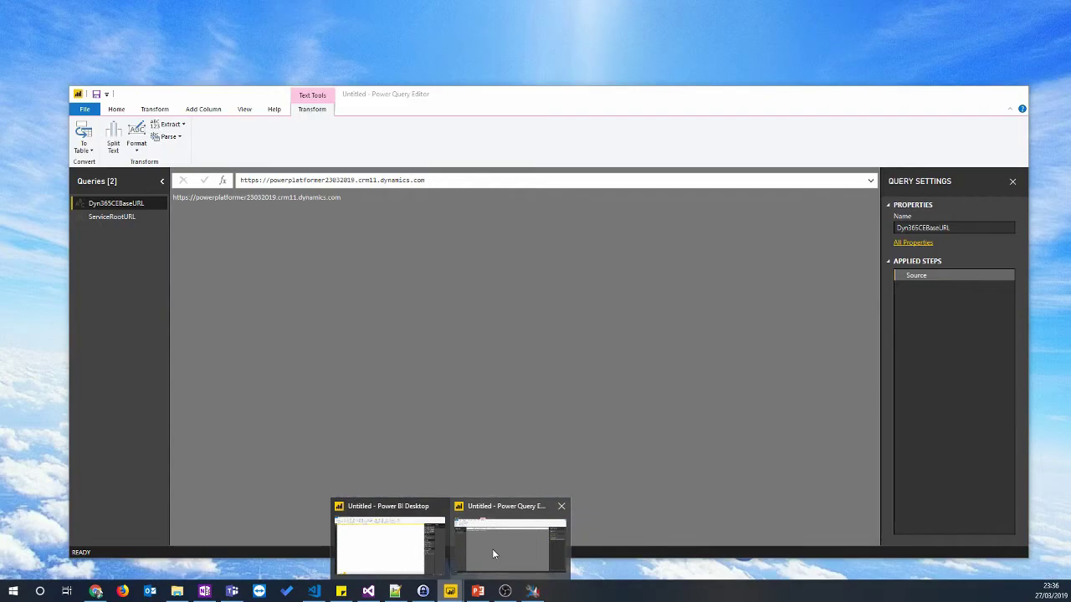
pyautogui.click(492, 546)
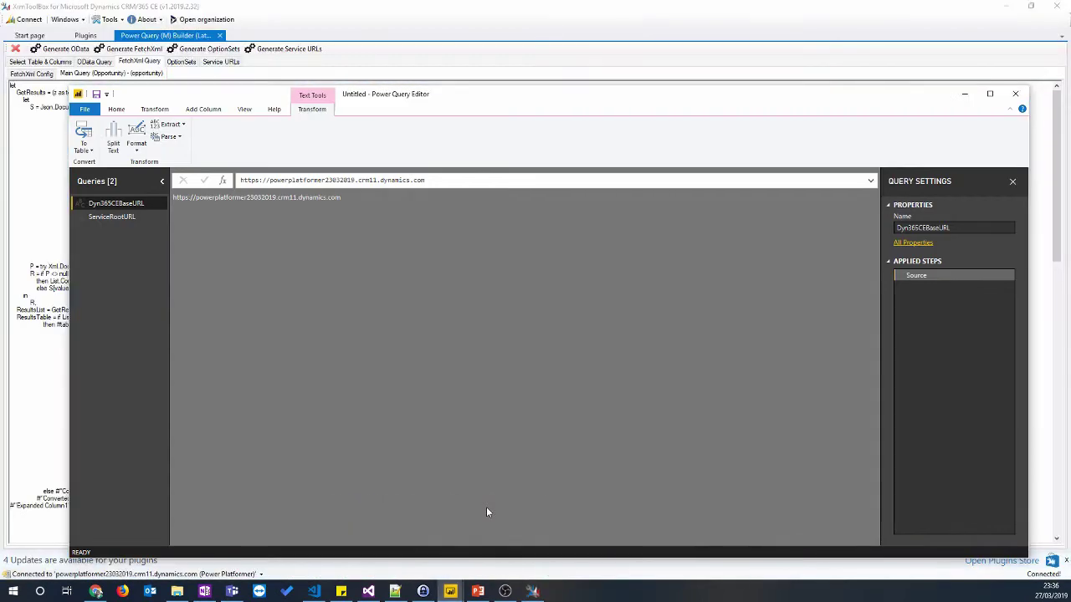
# Add a new blank query, Query1.
pyautogui.rightClick(105, 228)
pyautogui.moveTo(151, 254)
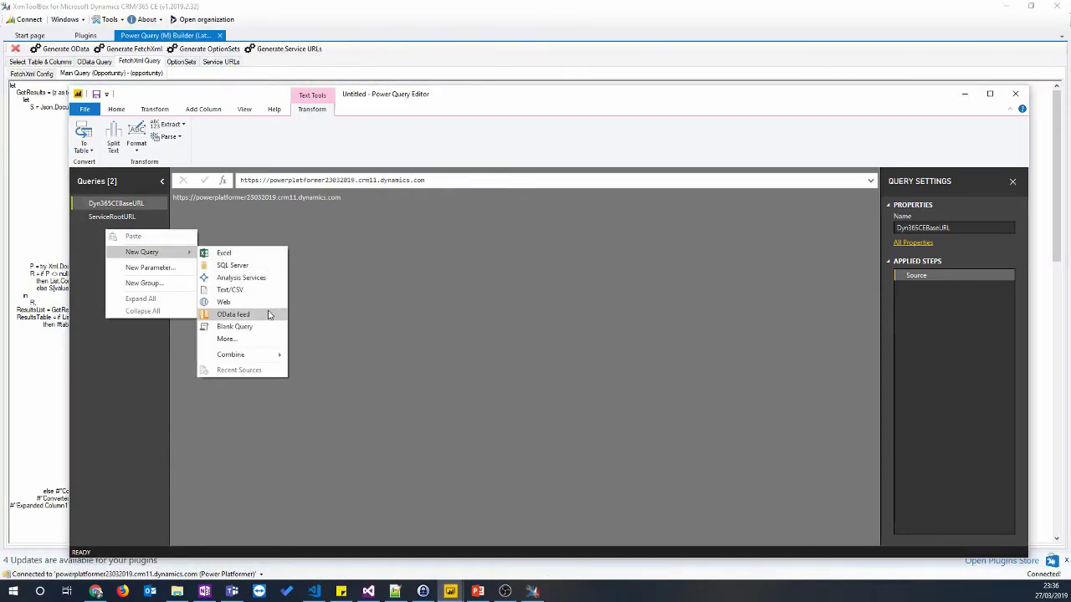
pyautogui.click(235, 326)
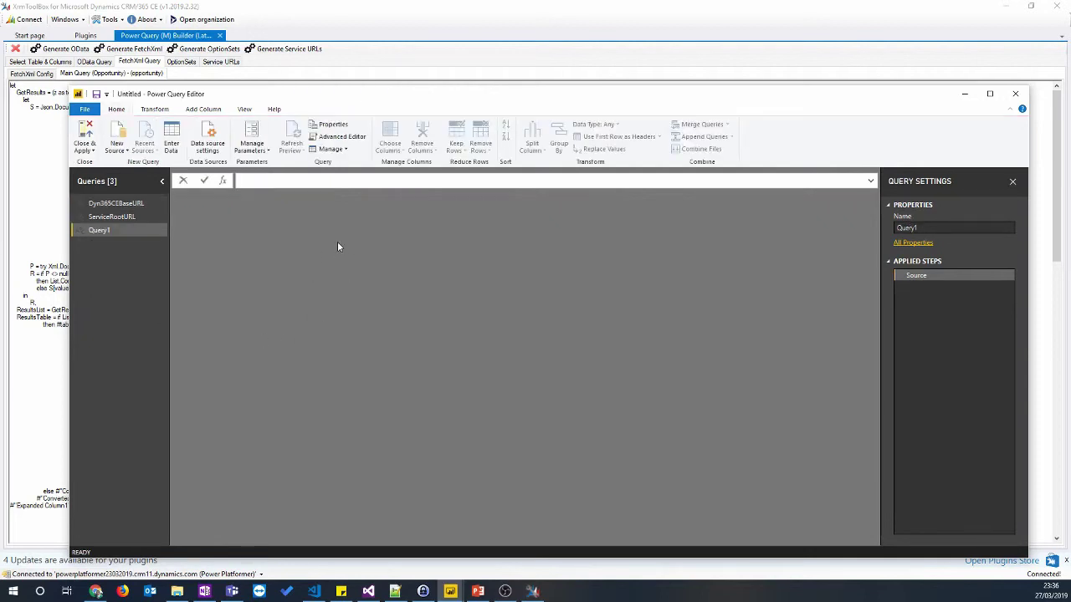
# Replace Query1's code in the Advanced Editor with the pasted FetchXML M query.
pyautogui.click(347, 142)
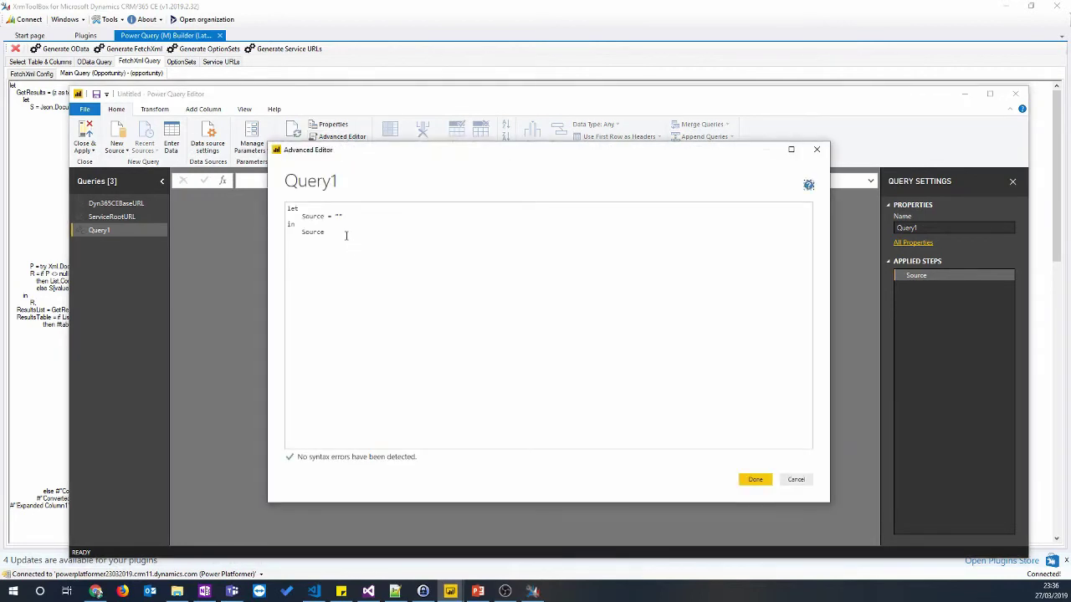
pyautogui.click(345, 235)
pyautogui.hotkey('ctrl', 'a')
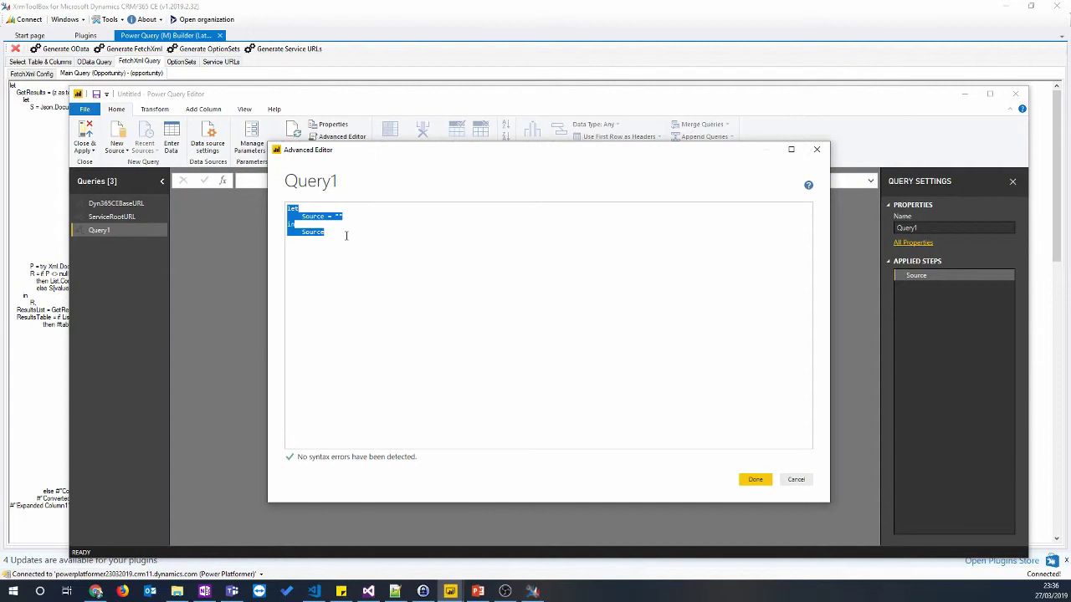
pyautogui.hotkey('ctrl', 'v')
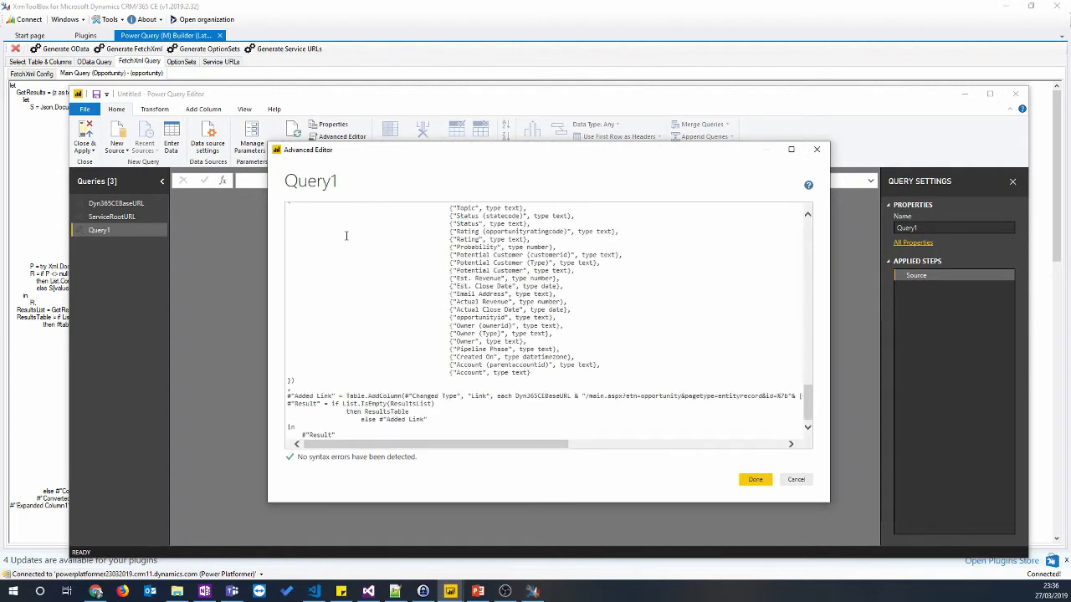
pyautogui.click(756, 480)
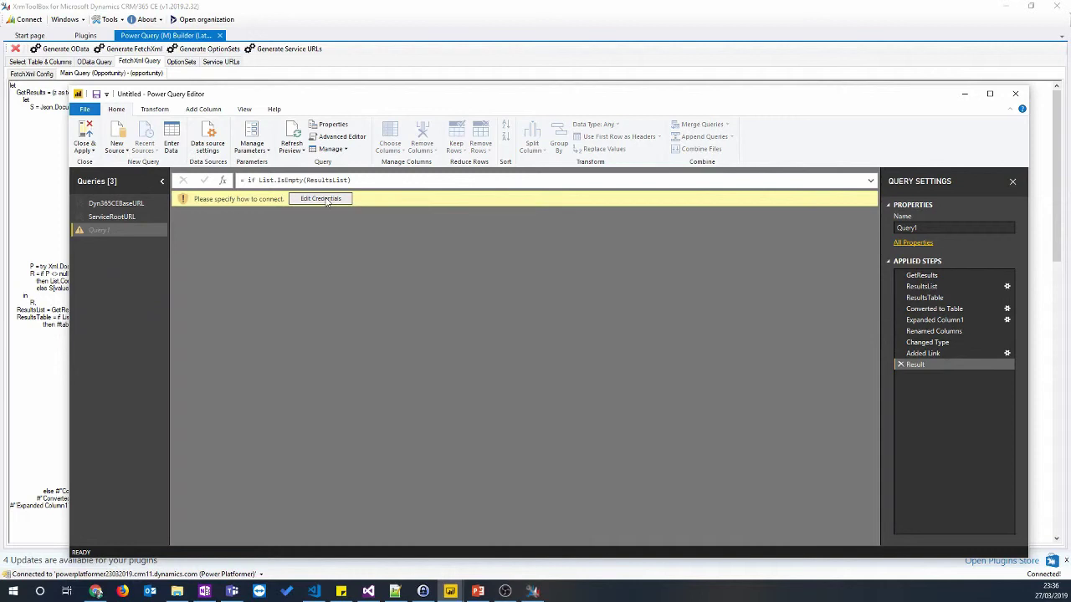
# Sign in to the Dynamics web source with an organizational account so Query1 previews 87 opportunity rows.
pyautogui.click(328, 202)
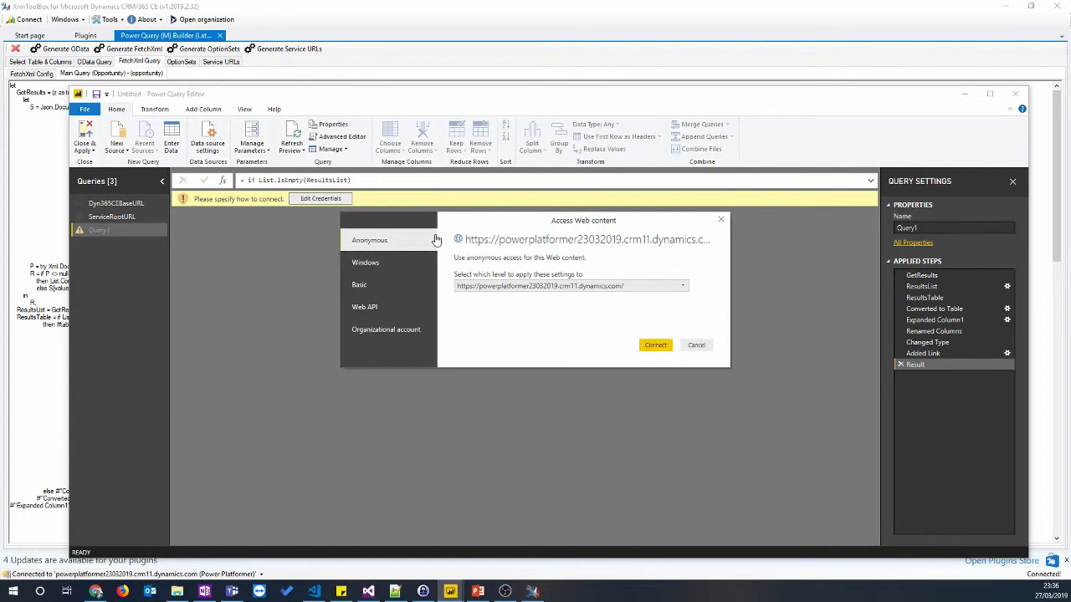
pyautogui.click(401, 333)
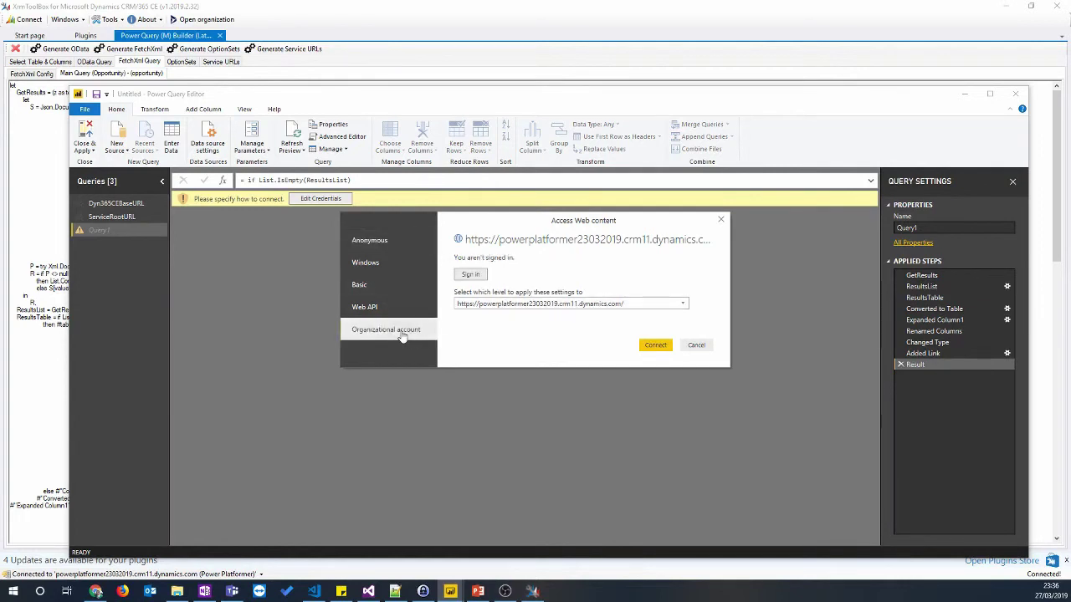
pyautogui.click(472, 275)
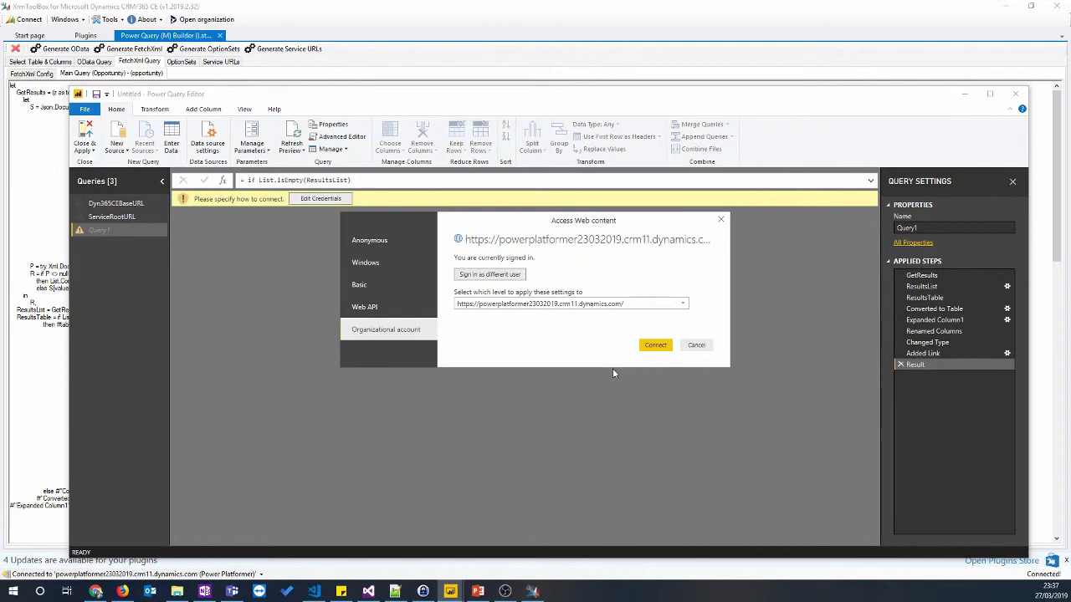
pyautogui.click(656, 345)
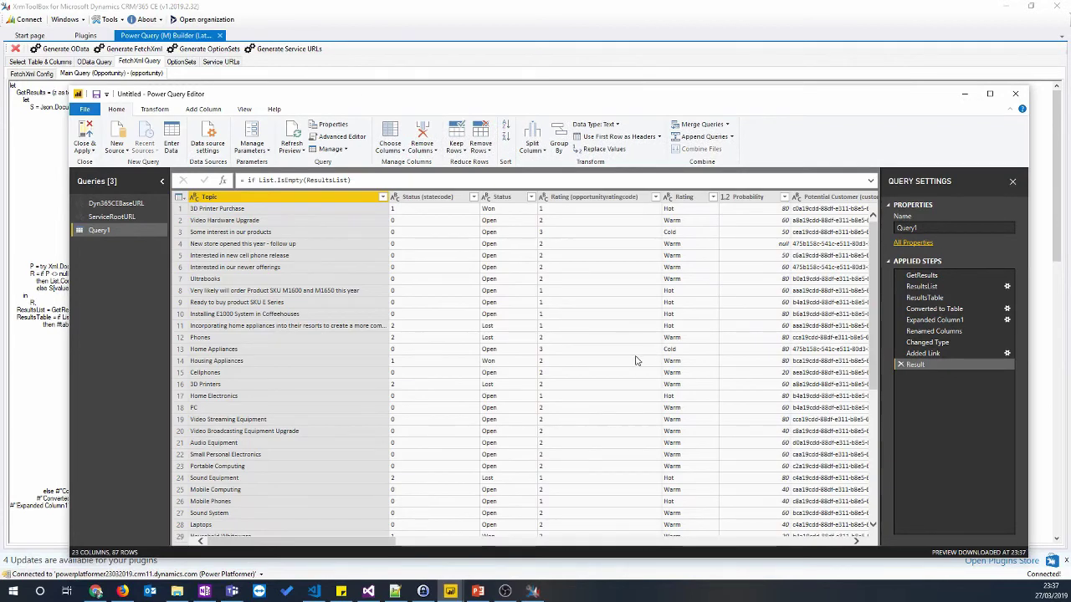
# Select the Topic column and scroll right to reveal Owner, Pipeline Phase, Created On, Account and Link.
pyautogui.click(368, 199)
pyautogui.moveTo(359, 542); pyautogui.dragTo(829, 584)
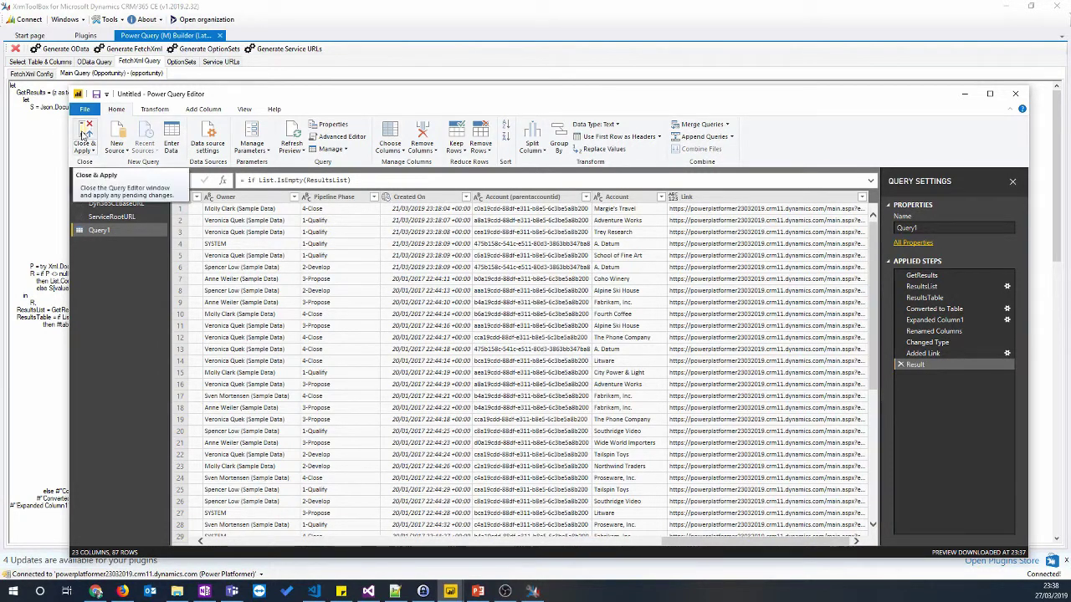
# Rename Query1 to 'AllOpportunities' and apply the queries to the report with Close & Apply.
pyautogui.rightClick(116, 231)
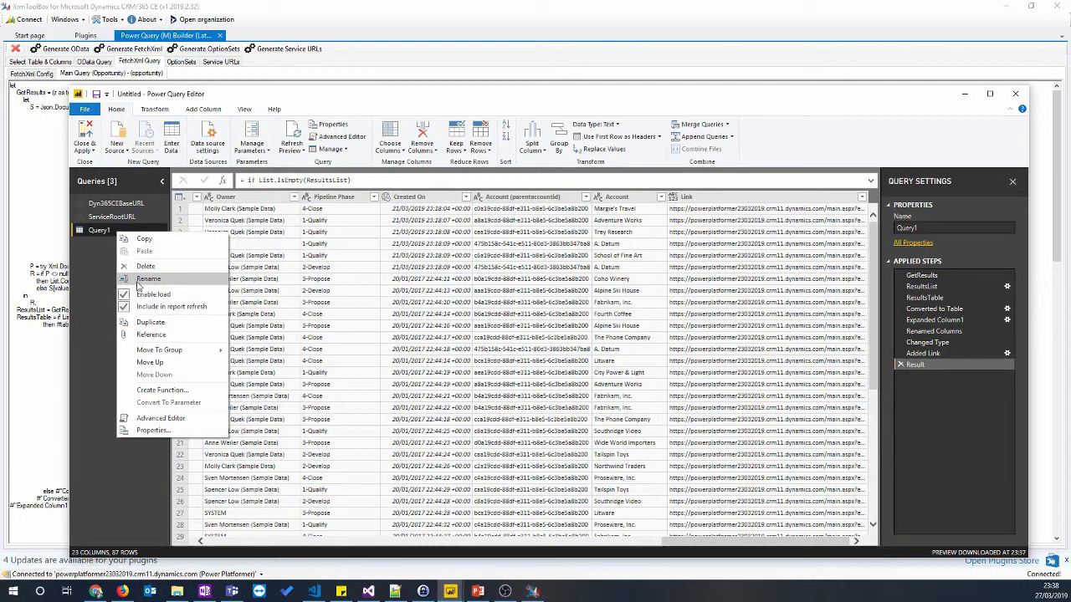
pyautogui.click(142, 278)
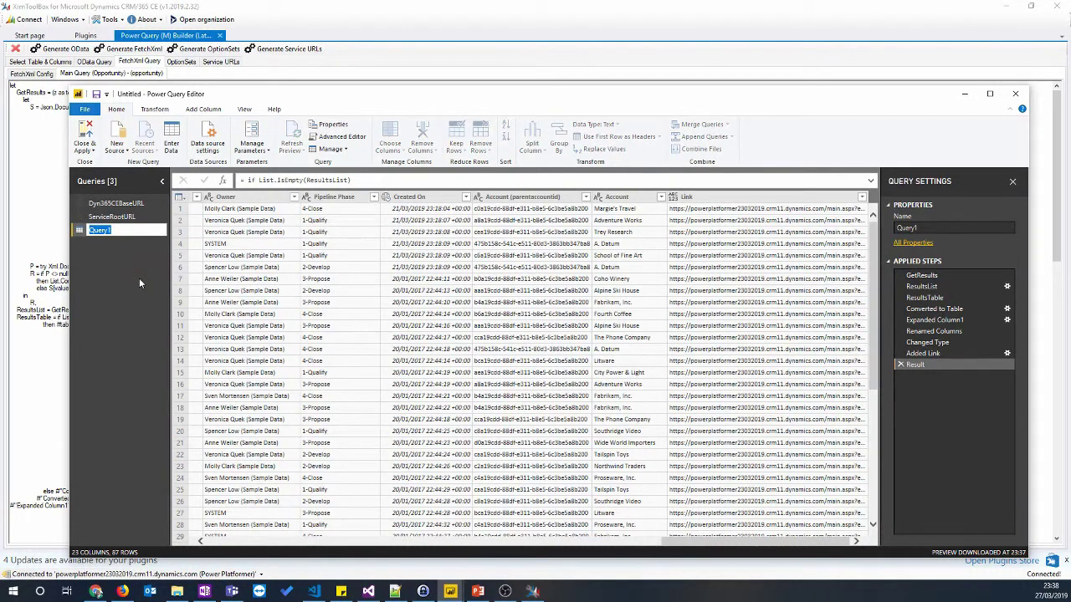
pyautogui.write('aLLoPPORTUNITI')
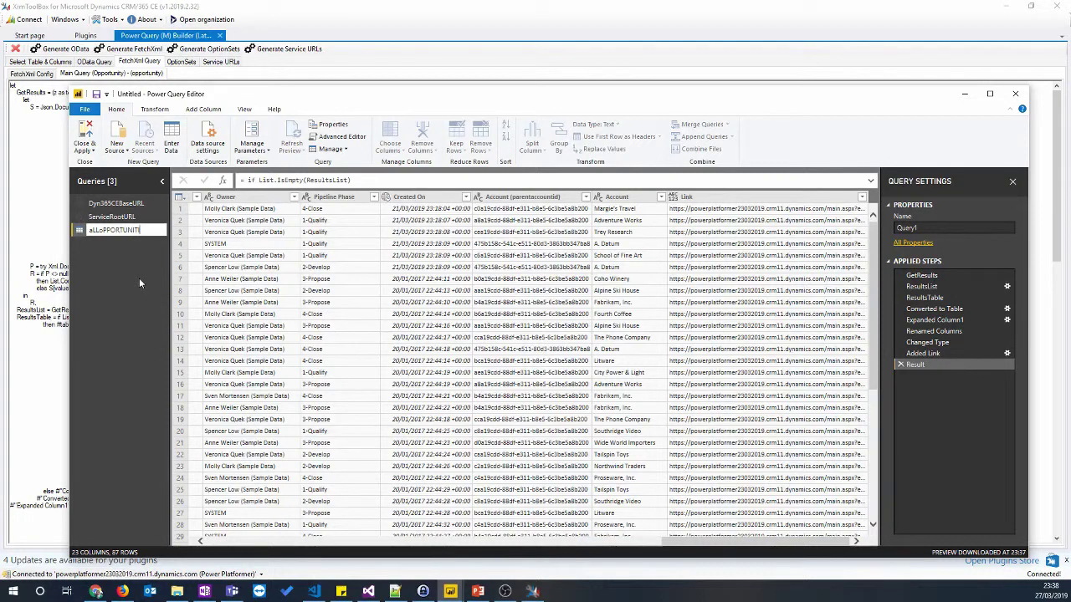
pyautogui.press('BackSpace')
pyautogui.press('BackSpace')
pyautogui.press('BackSpace')
pyautogui.press('BackSpace')
pyautogui.press('BackSpace')
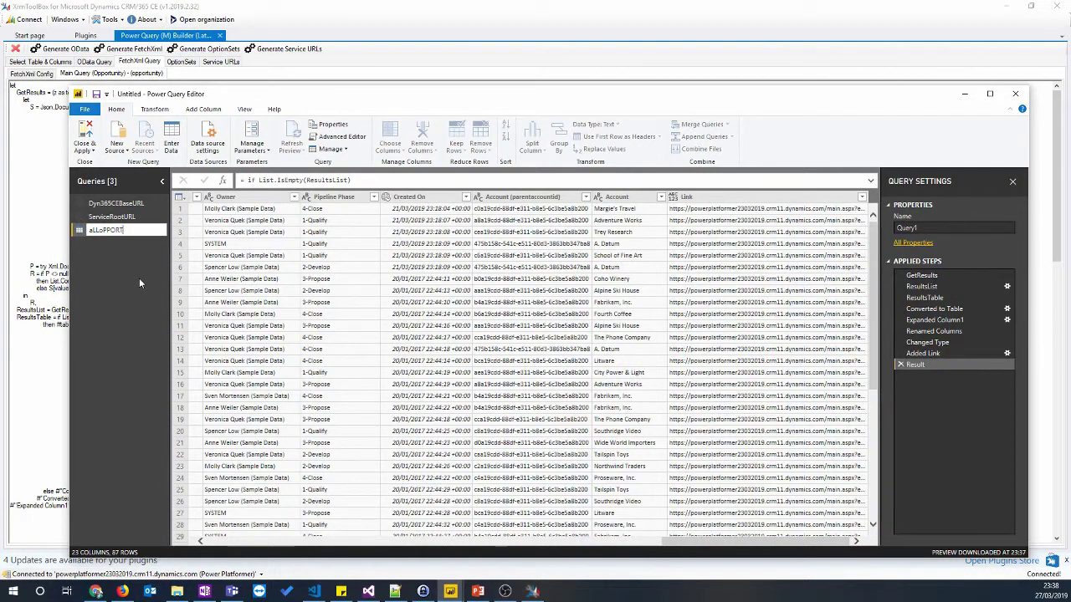
pyautogui.press('BackSpace')
pyautogui.press('BackSpace')
pyautogui.press('BackSpace')
pyautogui.press('BackSpace')
pyautogui.press('BackSpace')
pyautogui.press('BackSpace')
pyautogui.press('BackSpace')
pyautogui.press('BackSpace')
pyautogui.press('BackSpace')
pyautogui.write('AllOpp')
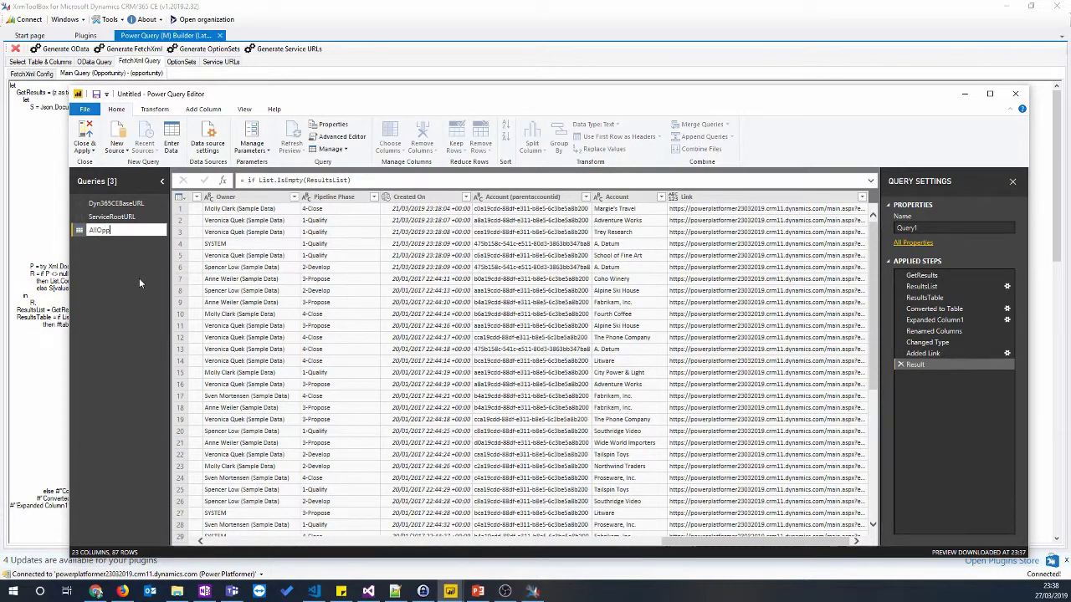
pyautogui.write('ortunitie')
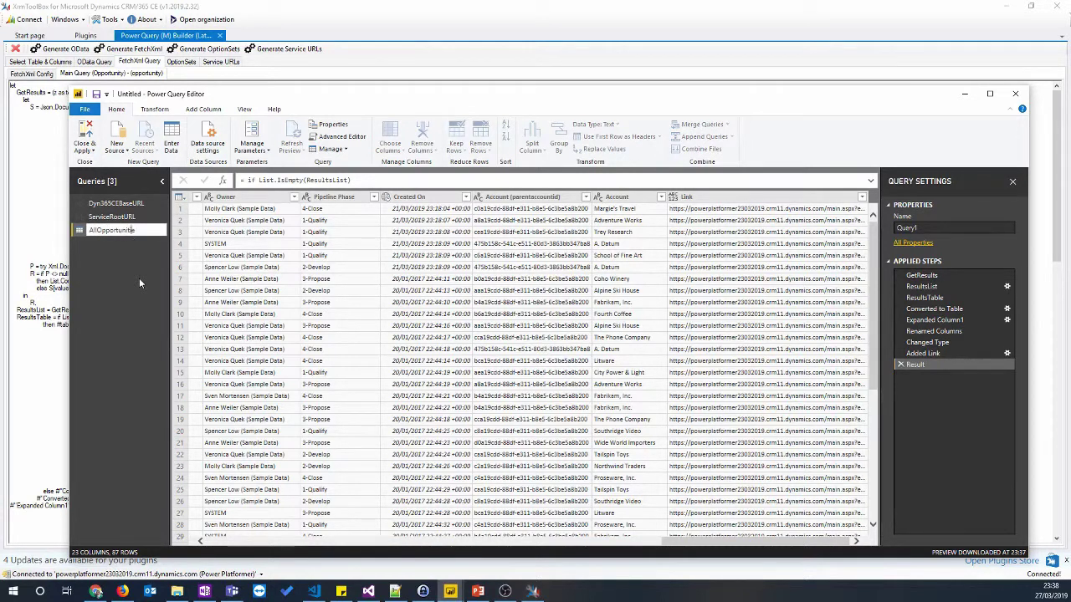
pyautogui.write('s')
pyautogui.press('Return')
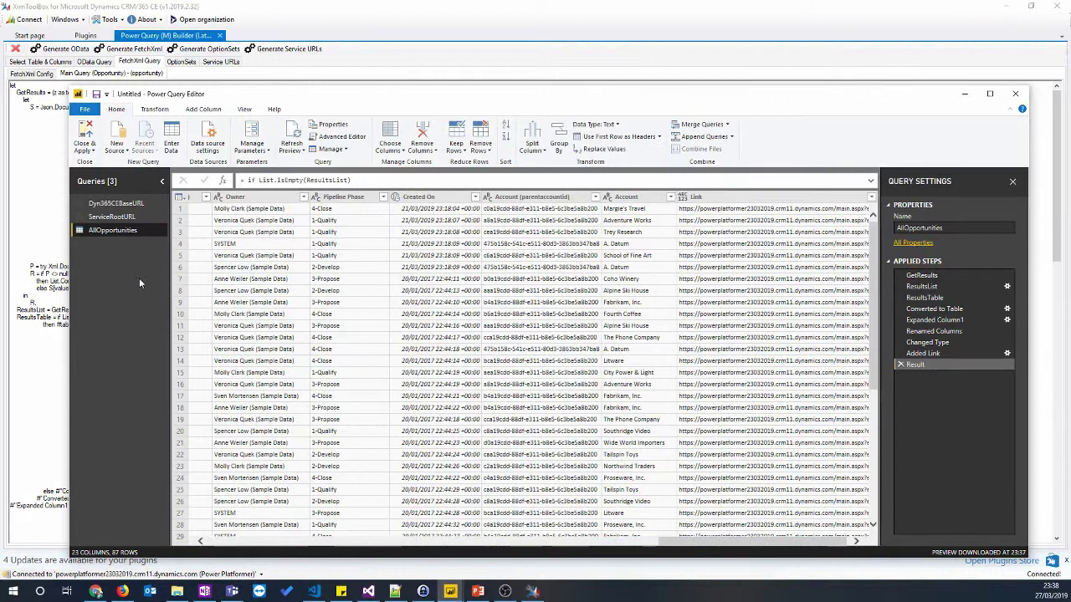
pyautogui.click(86, 135)
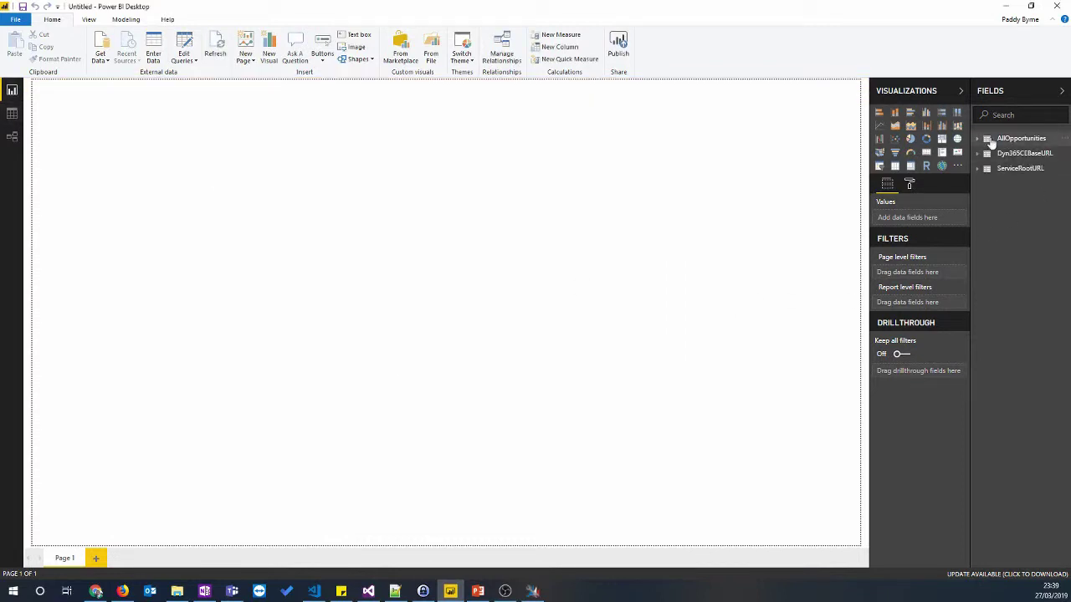
# Inspect the AllOpportunities rows in Data view, then expand the table's fields in the Report view Fields pane.
pyautogui.click(12, 114)
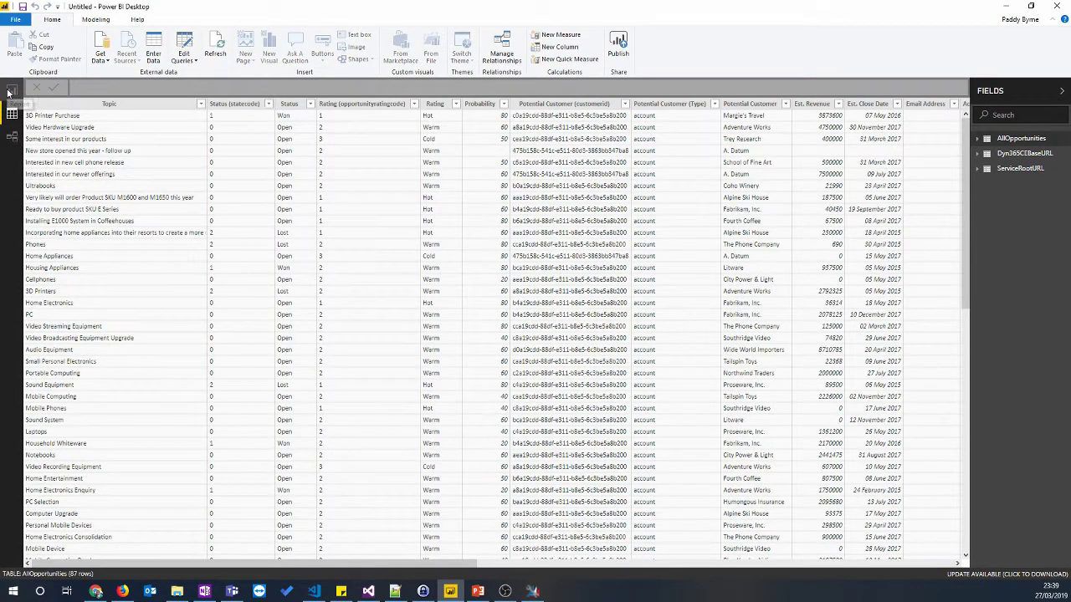
pyautogui.click(11, 90)
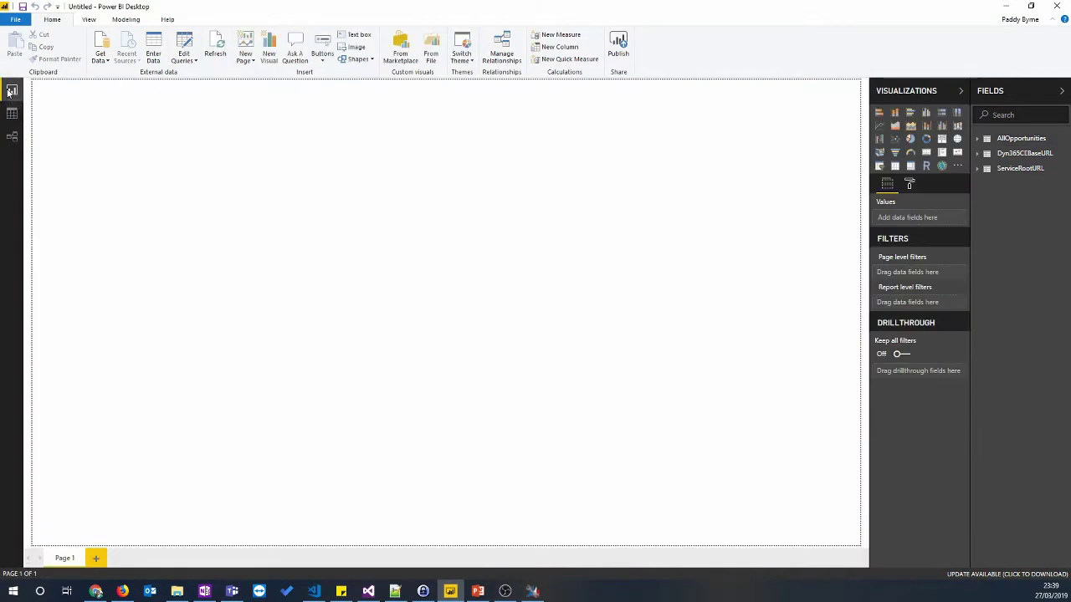
pyautogui.click(977, 141)
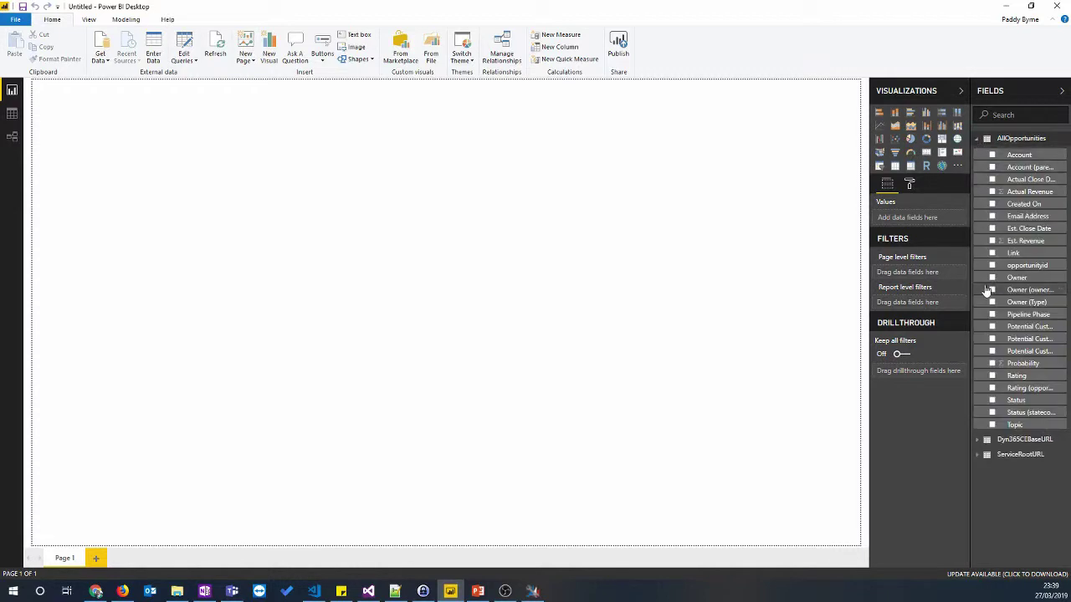
# Tick Est. Revenue and Created On to chart revenue by year, showing 2017 and 2019 columns.
pyautogui.click(993, 241)
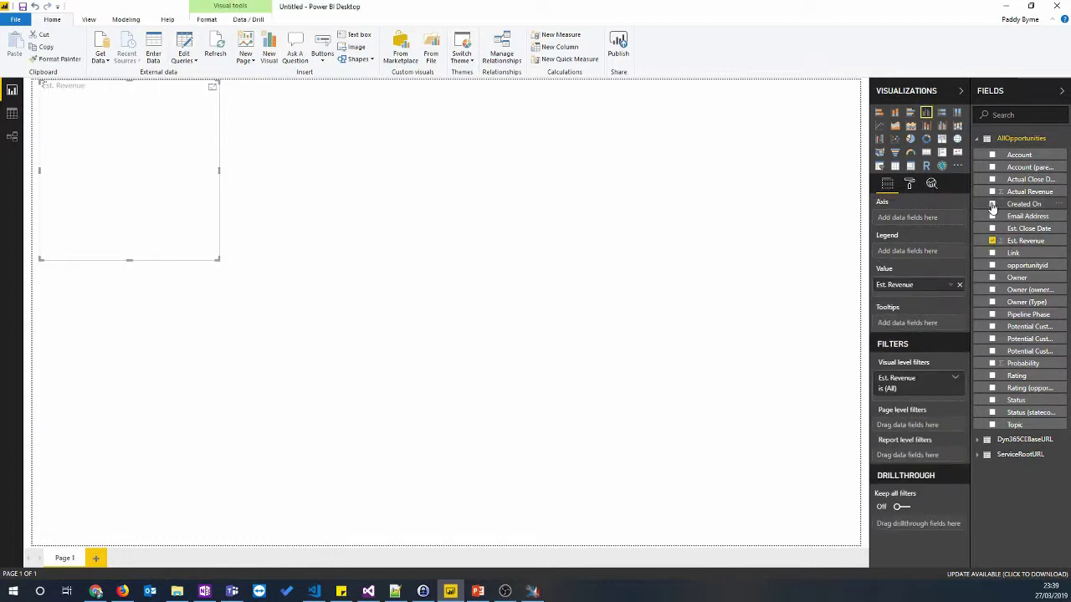
pyautogui.click(993, 205)
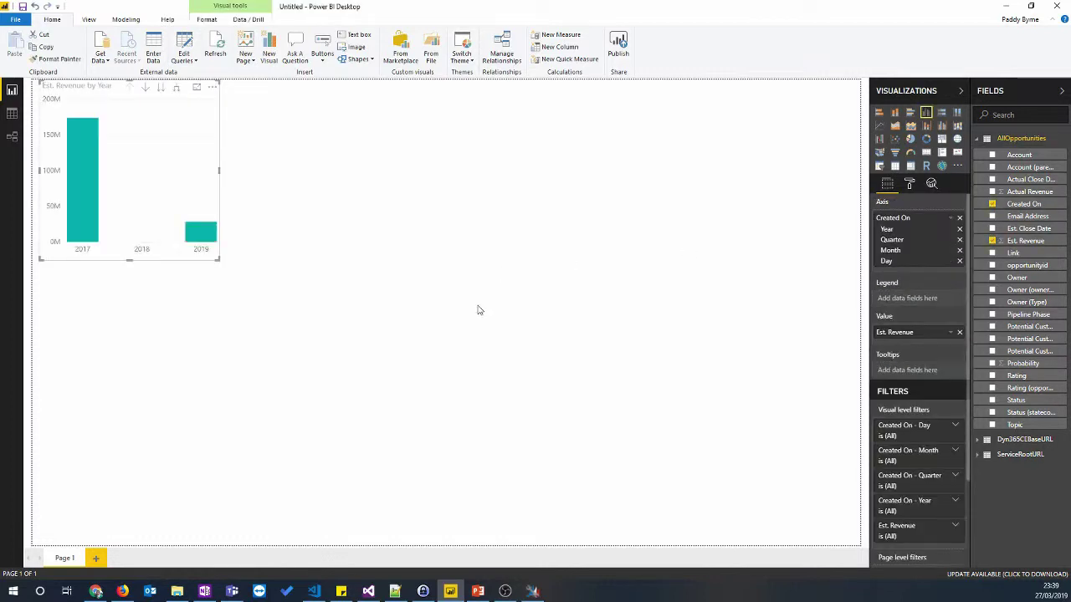